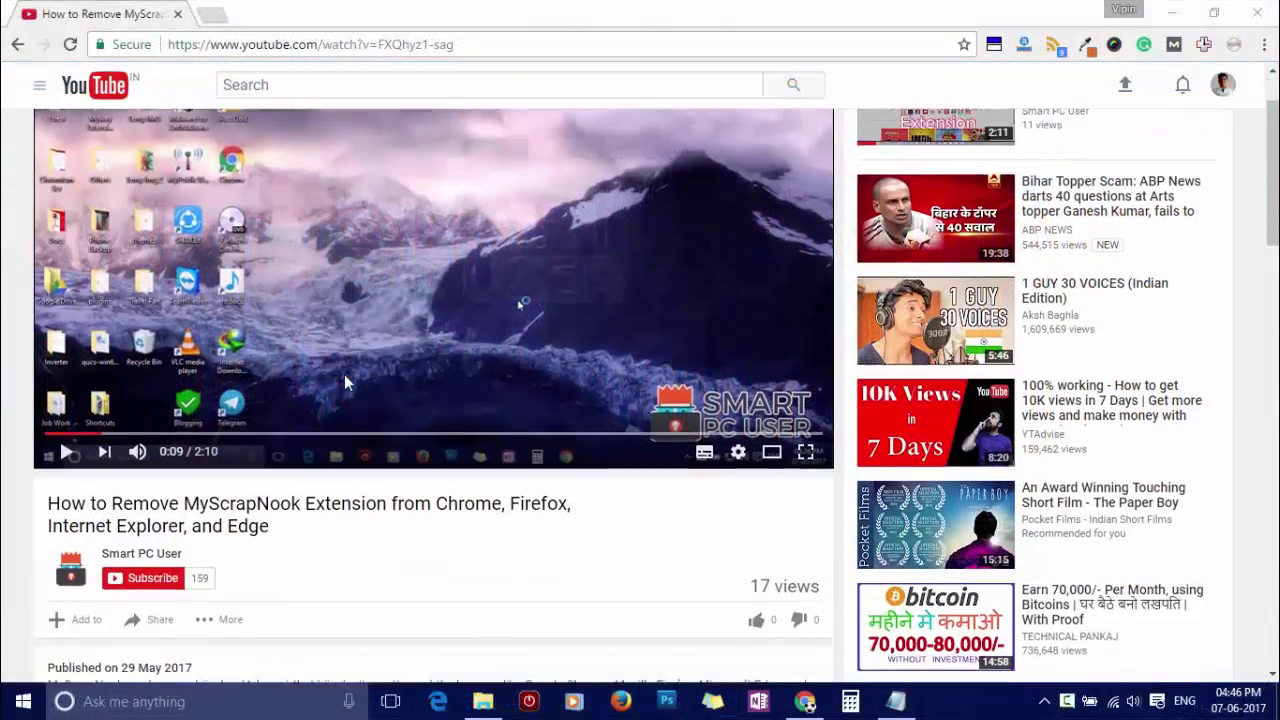
Subscribe to the Smart PC User channel and tick 'Send me all notifications for this channel'.
{"action": "scroll", "coordinate": [344, 374], "scroll_direction": "down", "scroll_amount": 1}
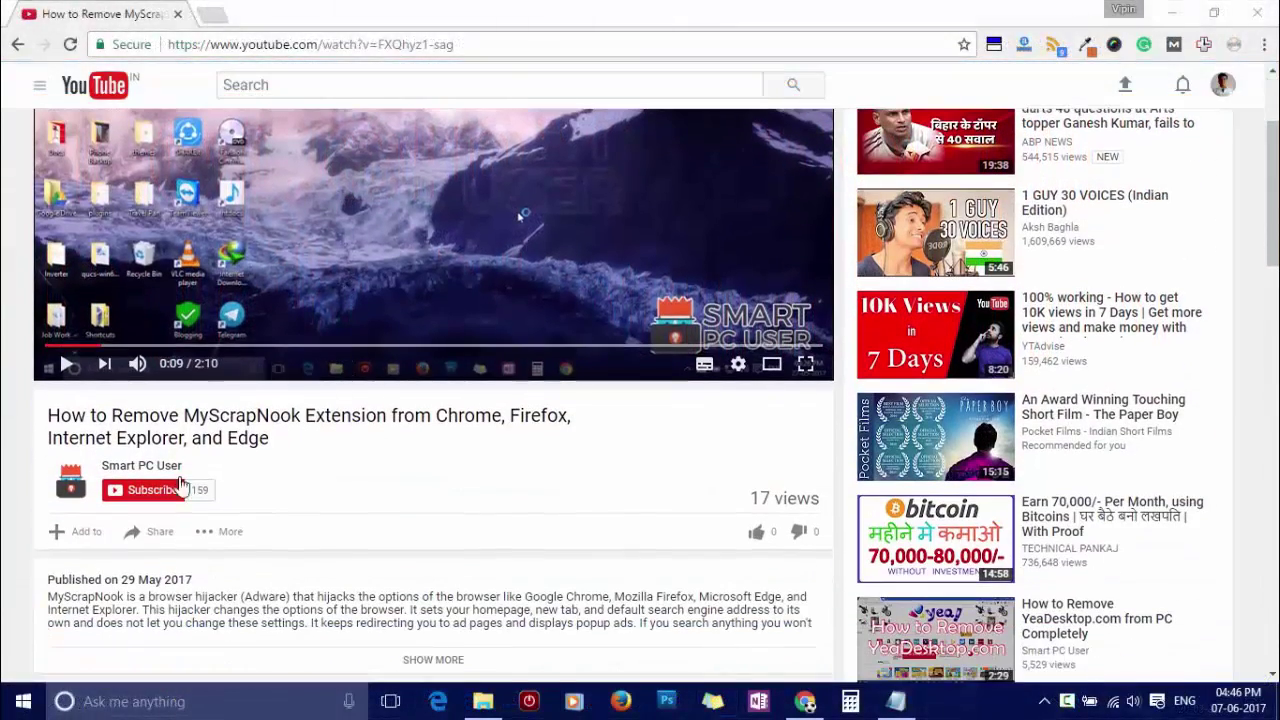
{"action": "left_click", "coordinate": [147, 494]}
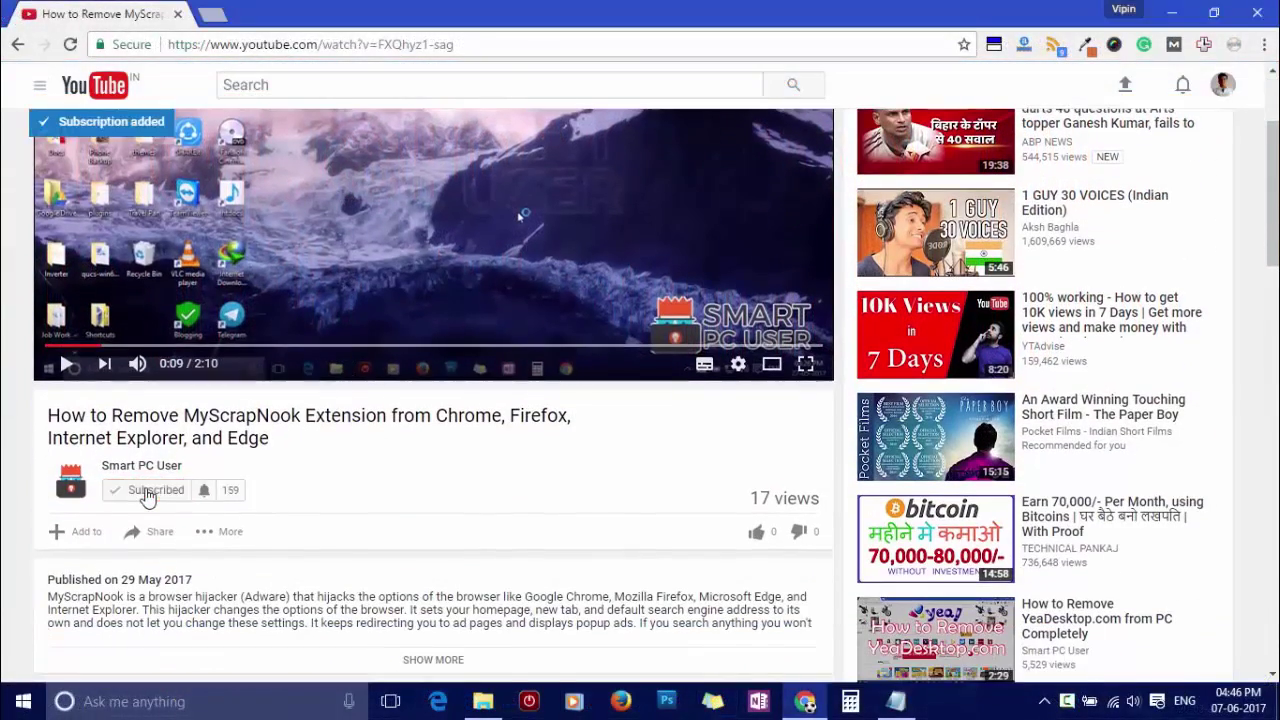
{"action": "left_click", "coordinate": [205, 490]}
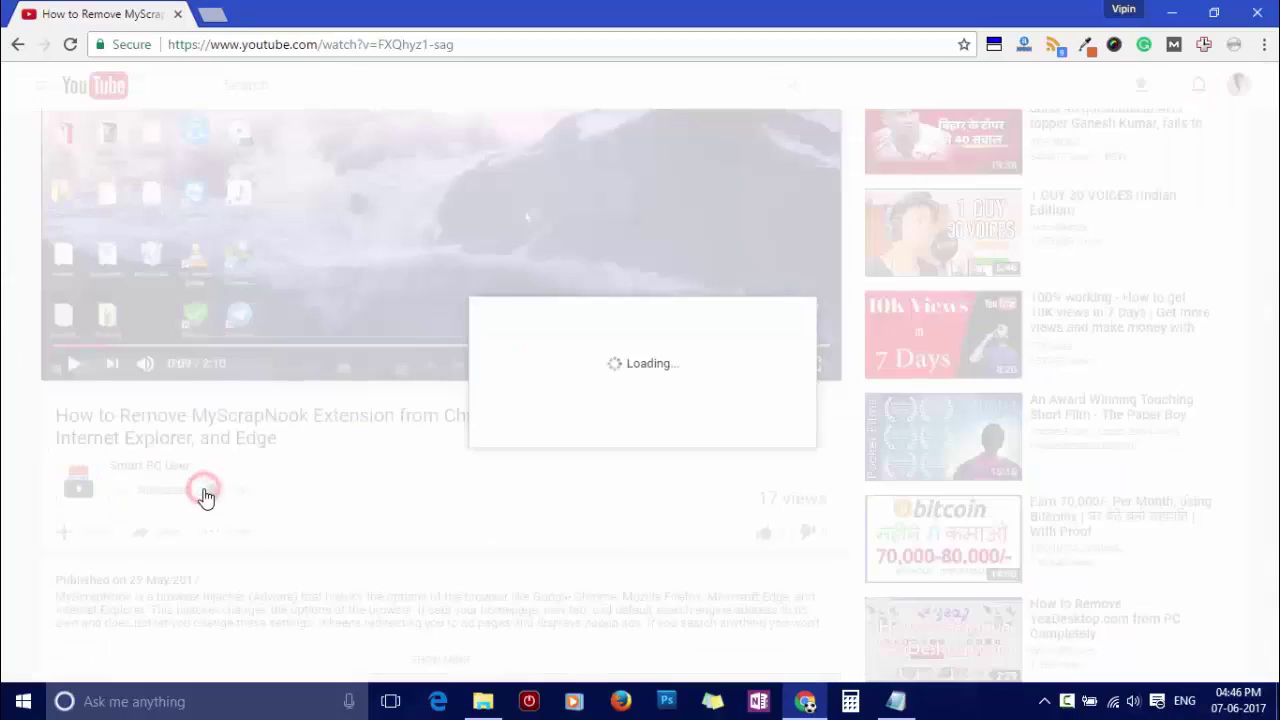
{"action": "left_click", "coordinate": [591, 333]}
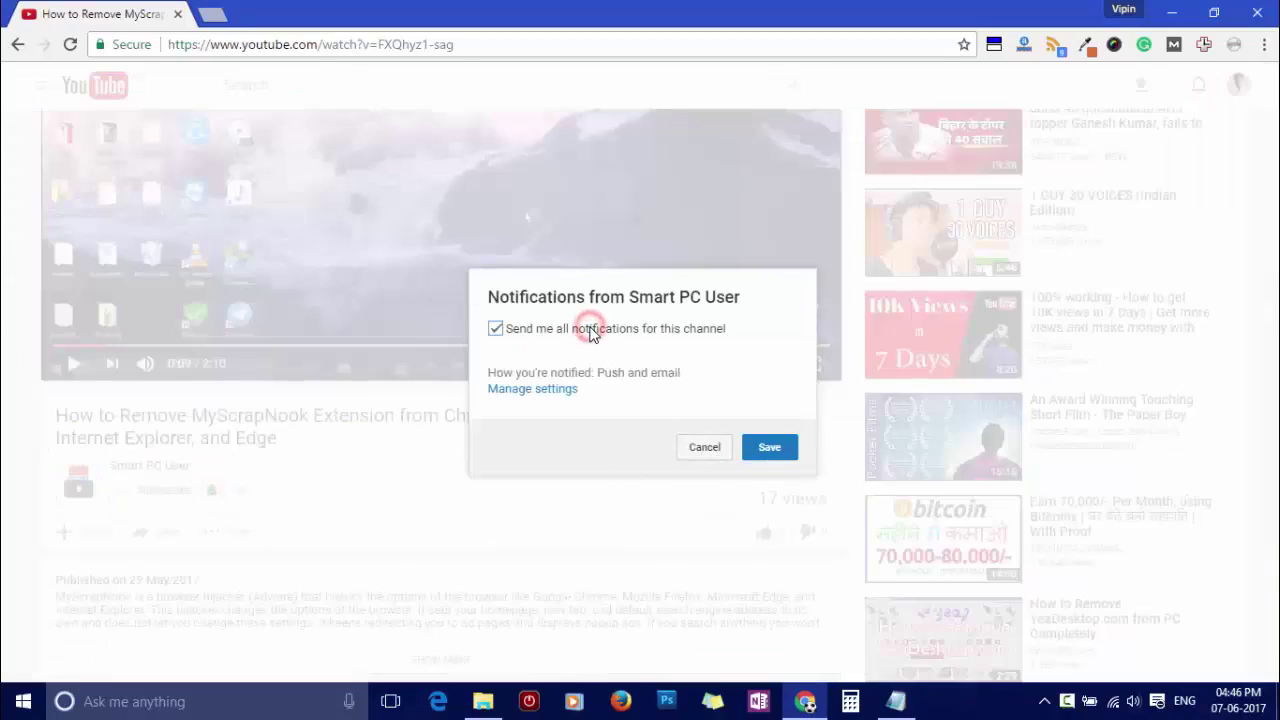
Save the channel notification setting and show Chrome's lopeinvesto.pro page with its URL selected.
{"action": "left_click", "coordinate": [770, 450]}
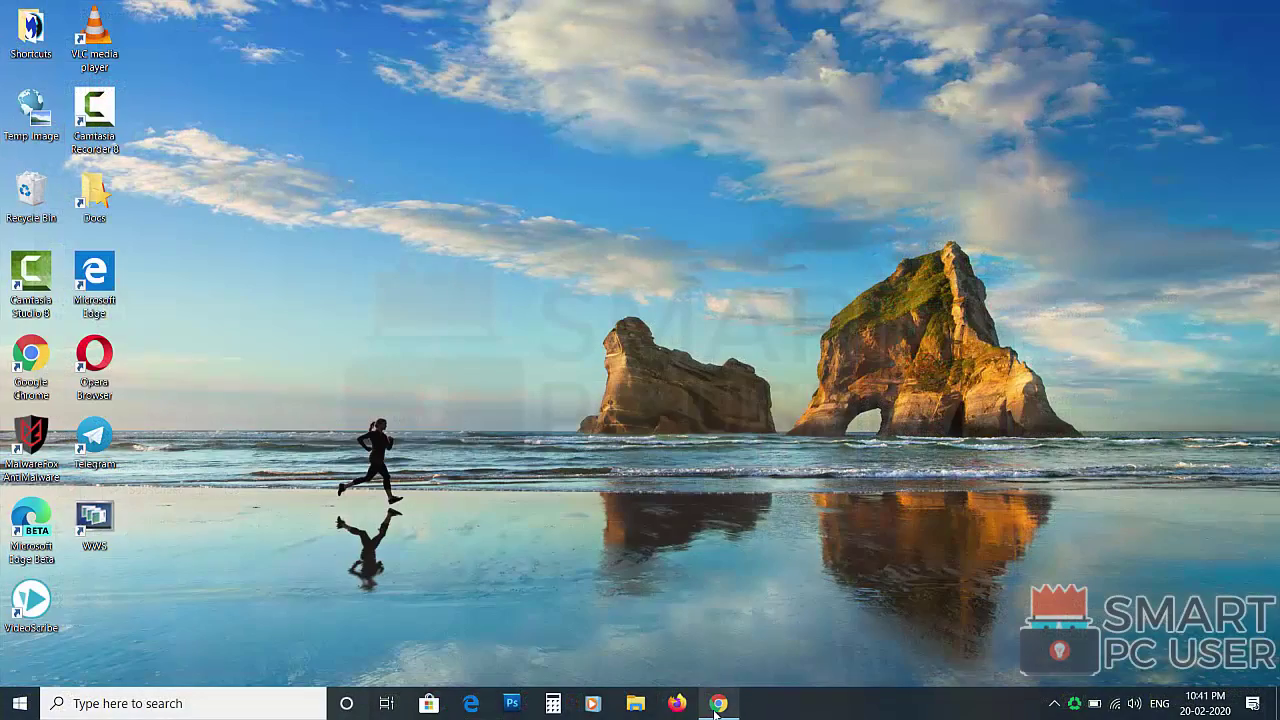
{"action": "left_click", "coordinate": [716, 705]}
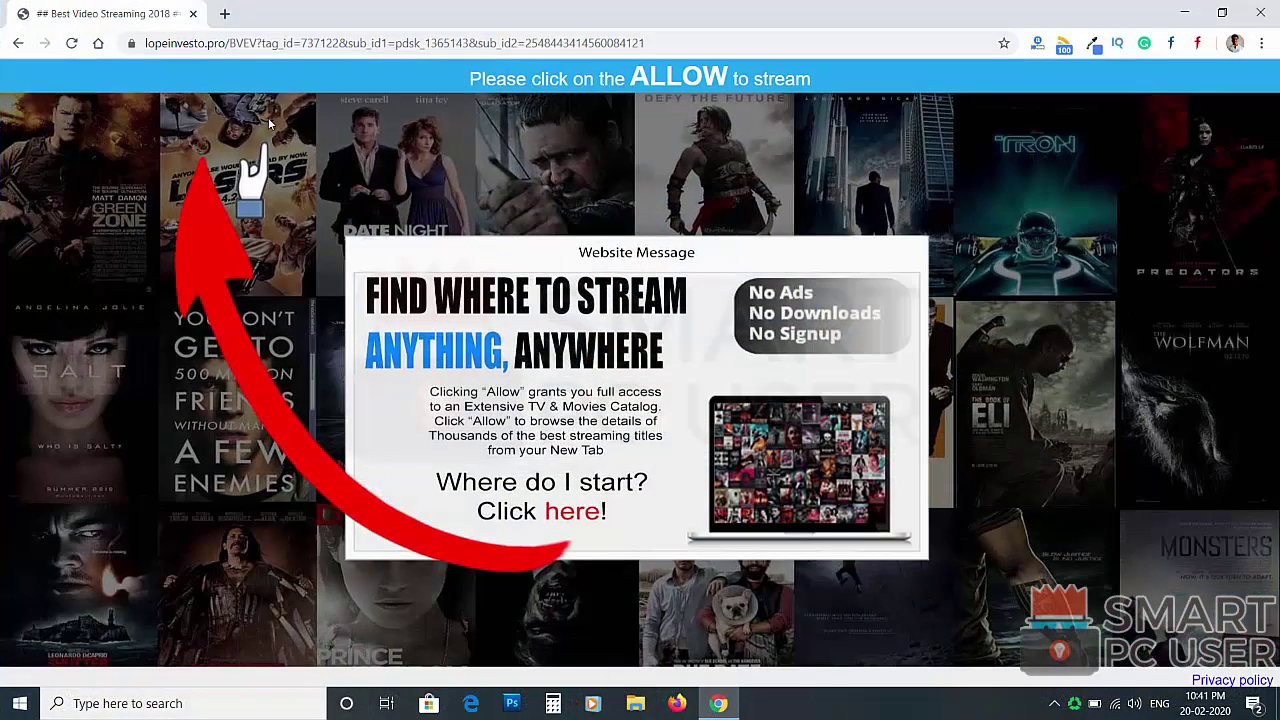
{"action": "left_click", "coordinate": [217, 42]}
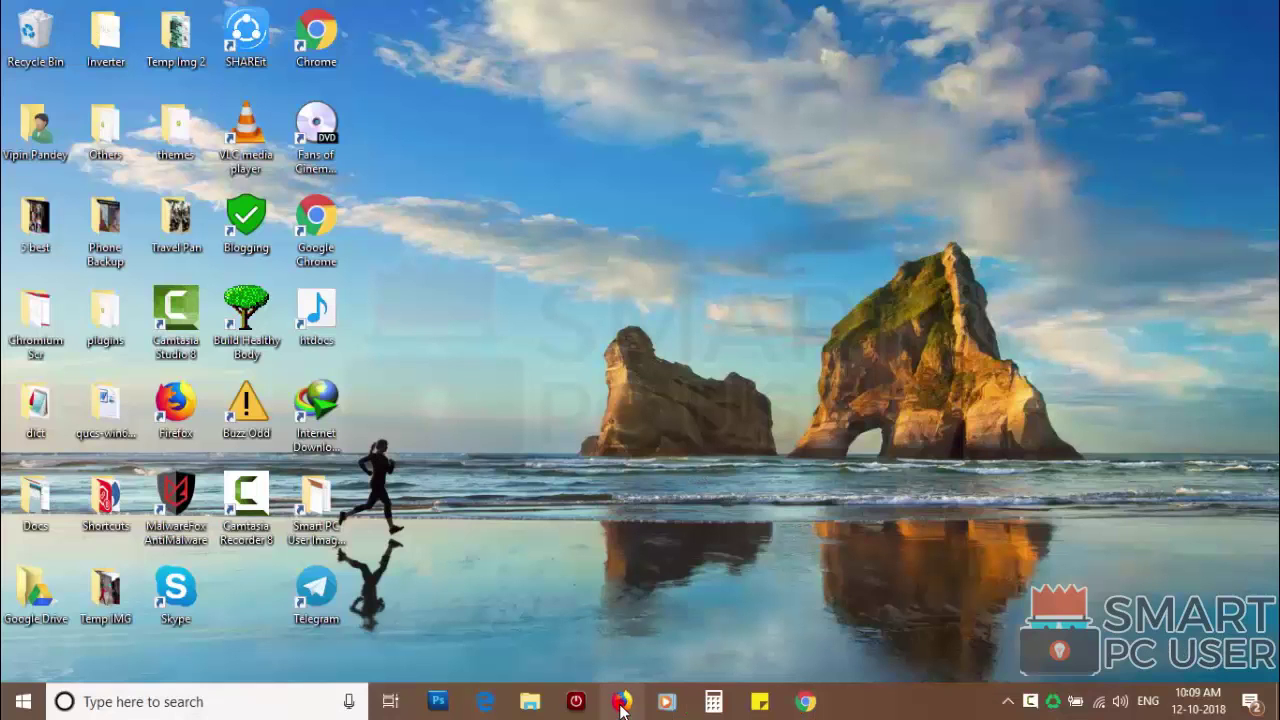
Launch Firefox and open the Notifications settings under Options > Privacy & Security.
{"action": "left_click", "coordinate": [621, 701]}
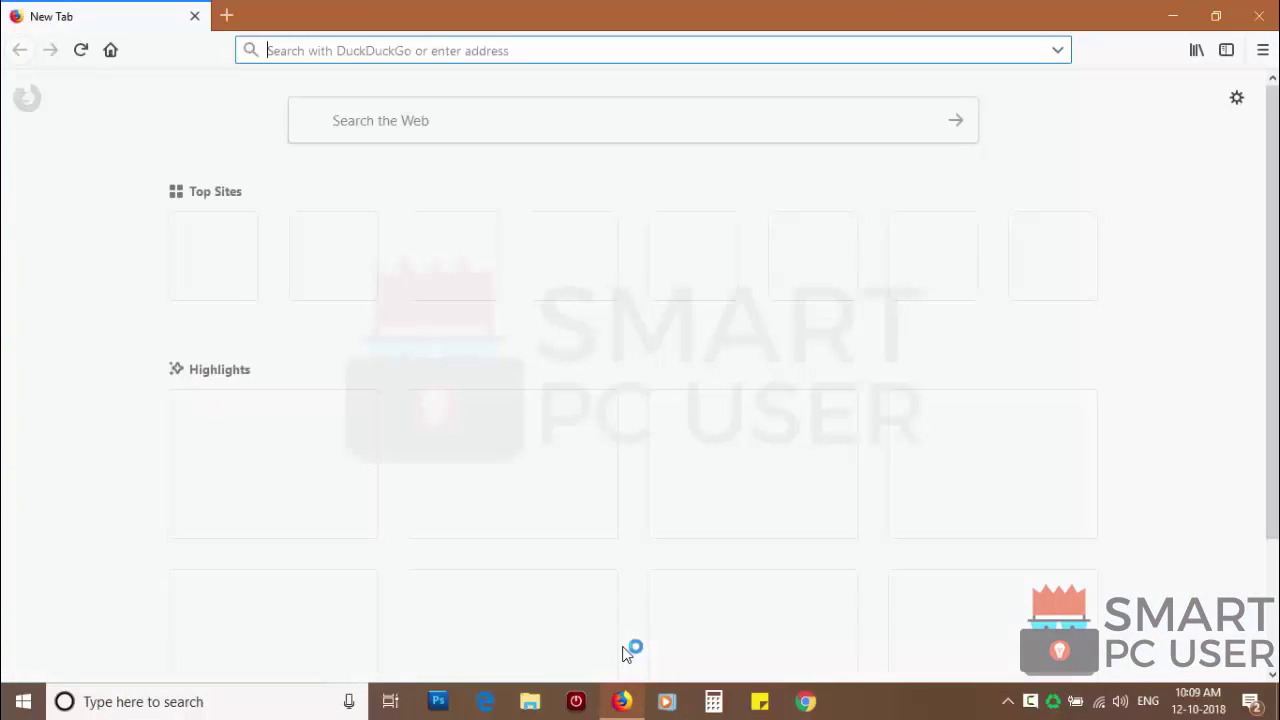
{"action": "left_click", "coordinate": [1262, 50]}
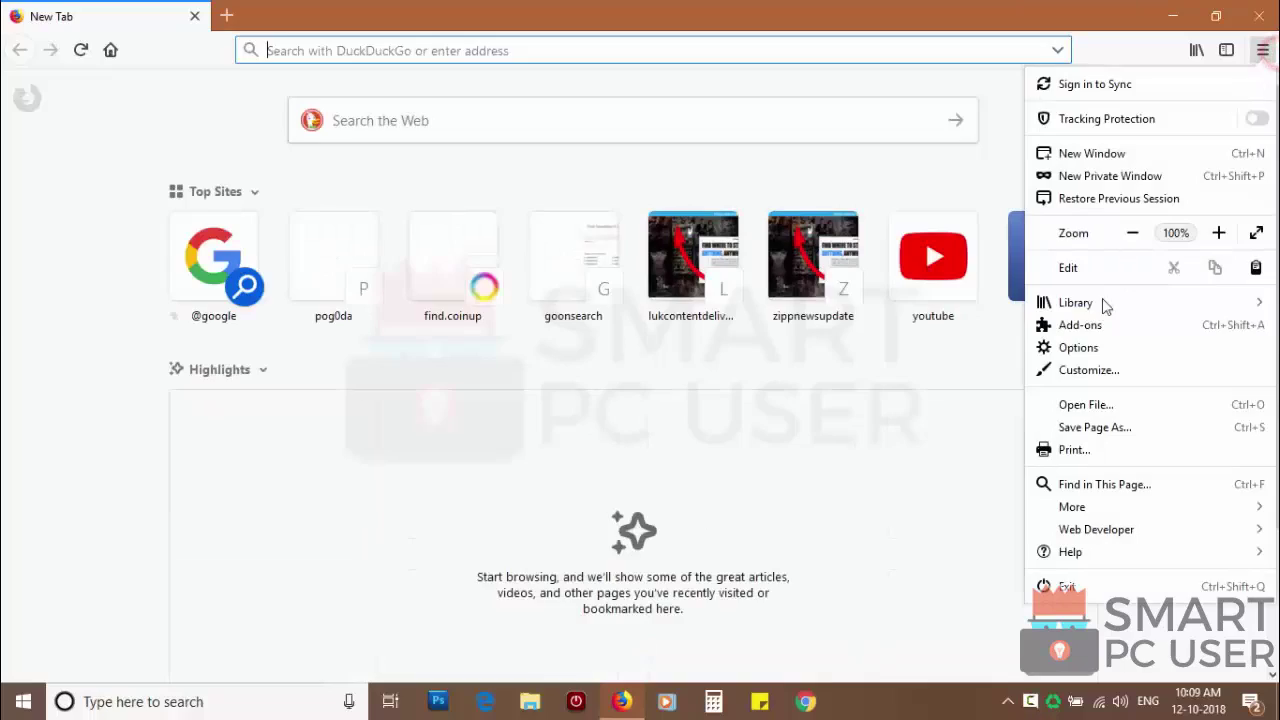
{"action": "left_click", "coordinate": [1077, 346]}
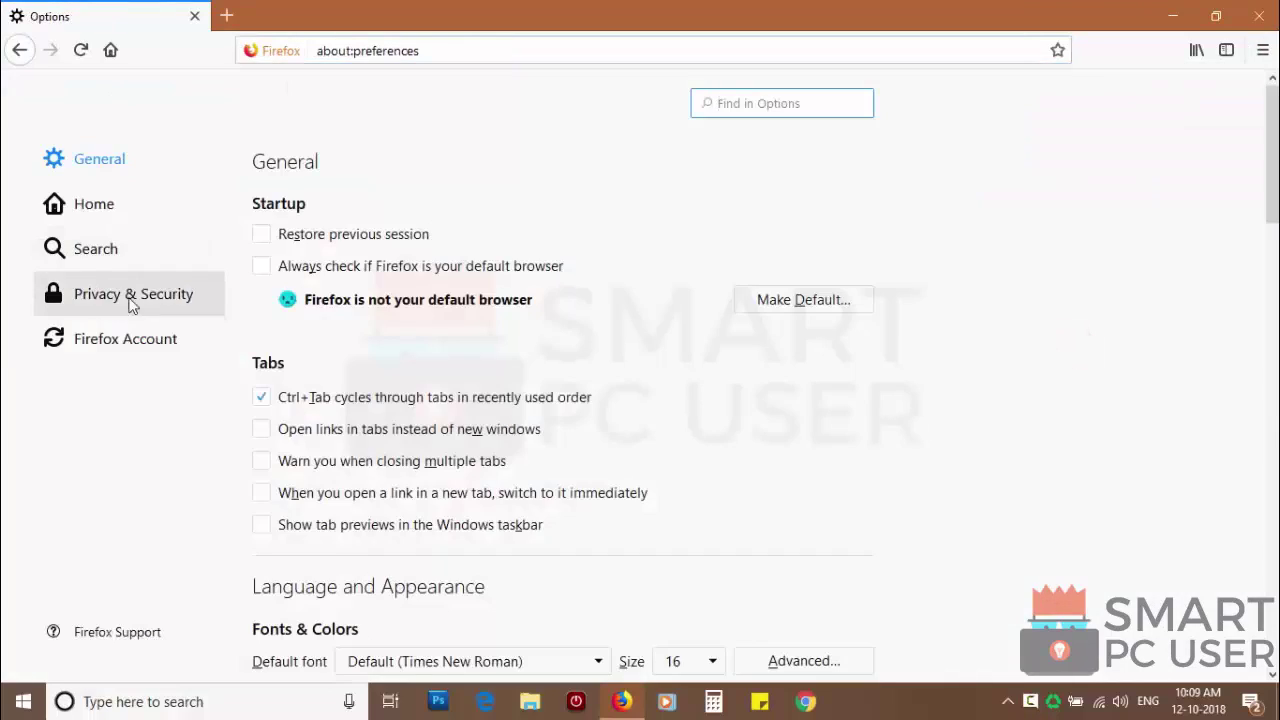
{"action": "left_click", "coordinate": [148, 293]}
{"action": "scroll", "coordinate": [572, 383], "scroll_direction": "down", "scroll_amount": 15}
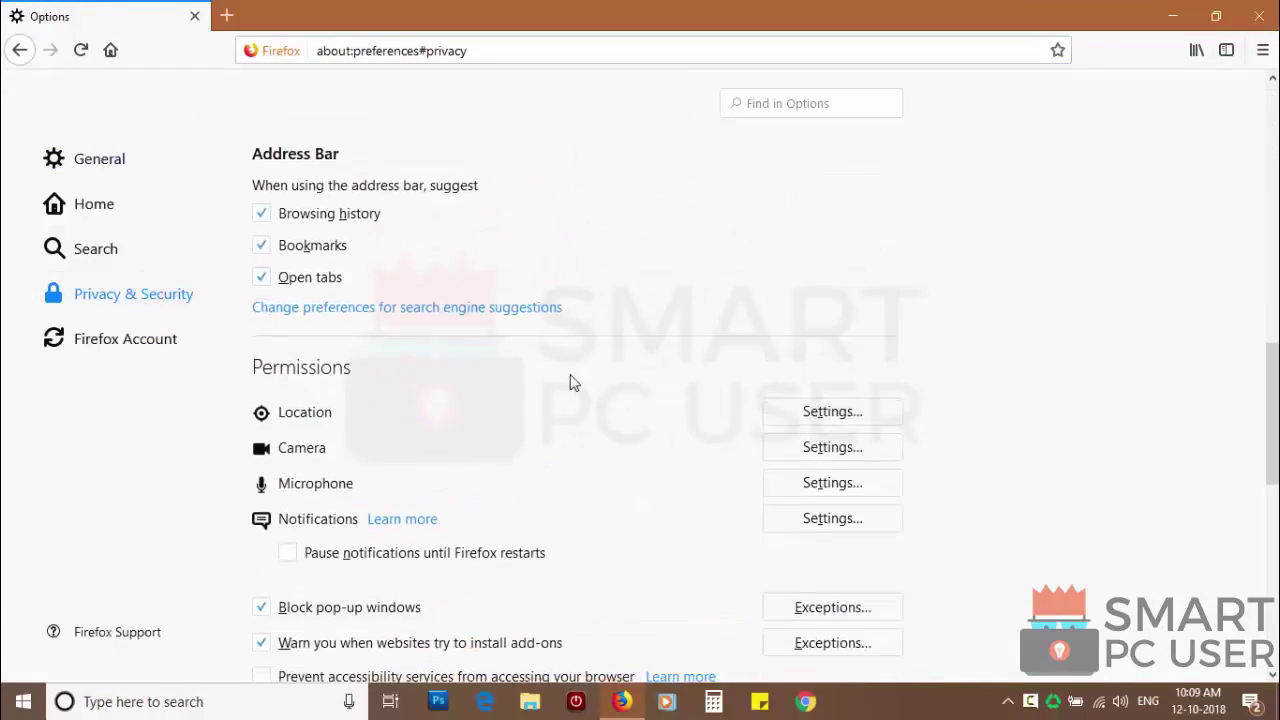
{"action": "scroll", "coordinate": [572, 383], "scroll_direction": "up", "scroll_amount": 5}
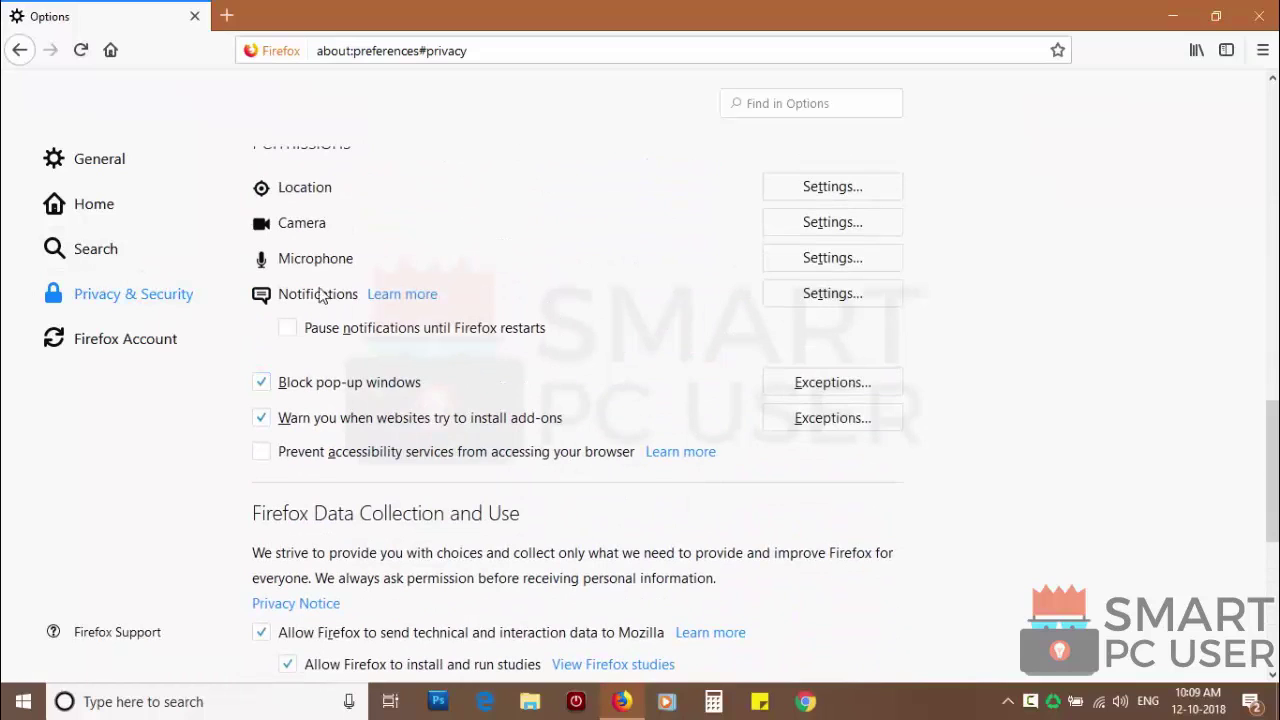
{"action": "left_click", "coordinate": [840, 294]}
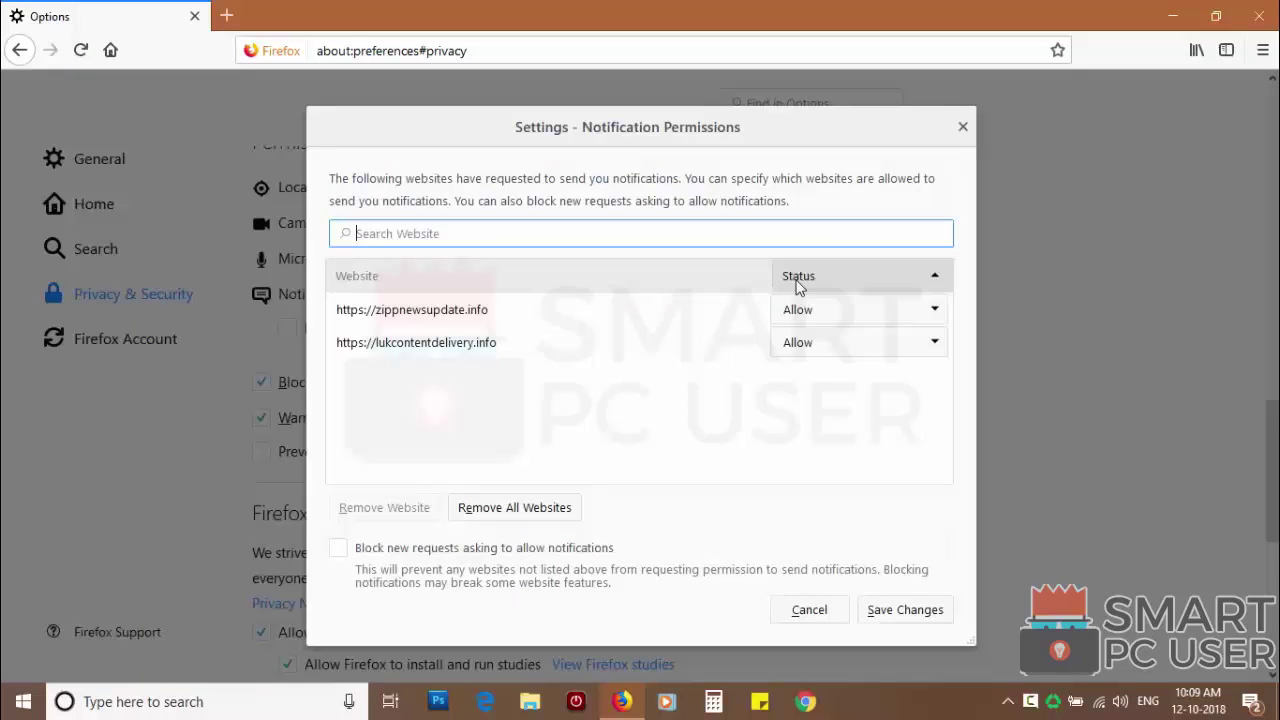
Block zippnewsupdate.info and lukcontentdelivery.info, remove all websites, and save the changes.
{"action": "left_click", "coordinate": [843, 317]}
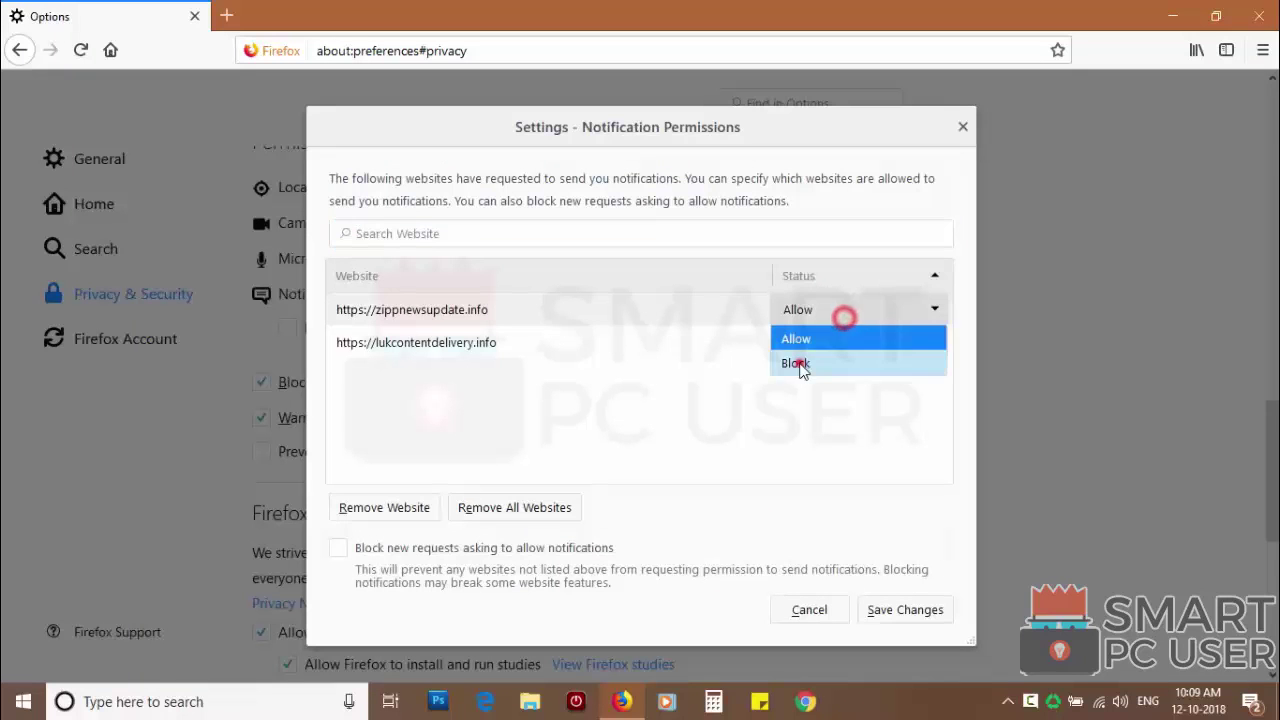
{"action": "left_click", "coordinate": [800, 365]}
{"action": "left_click", "coordinate": [814, 342]}
{"action": "left_click", "coordinate": [806, 393]}
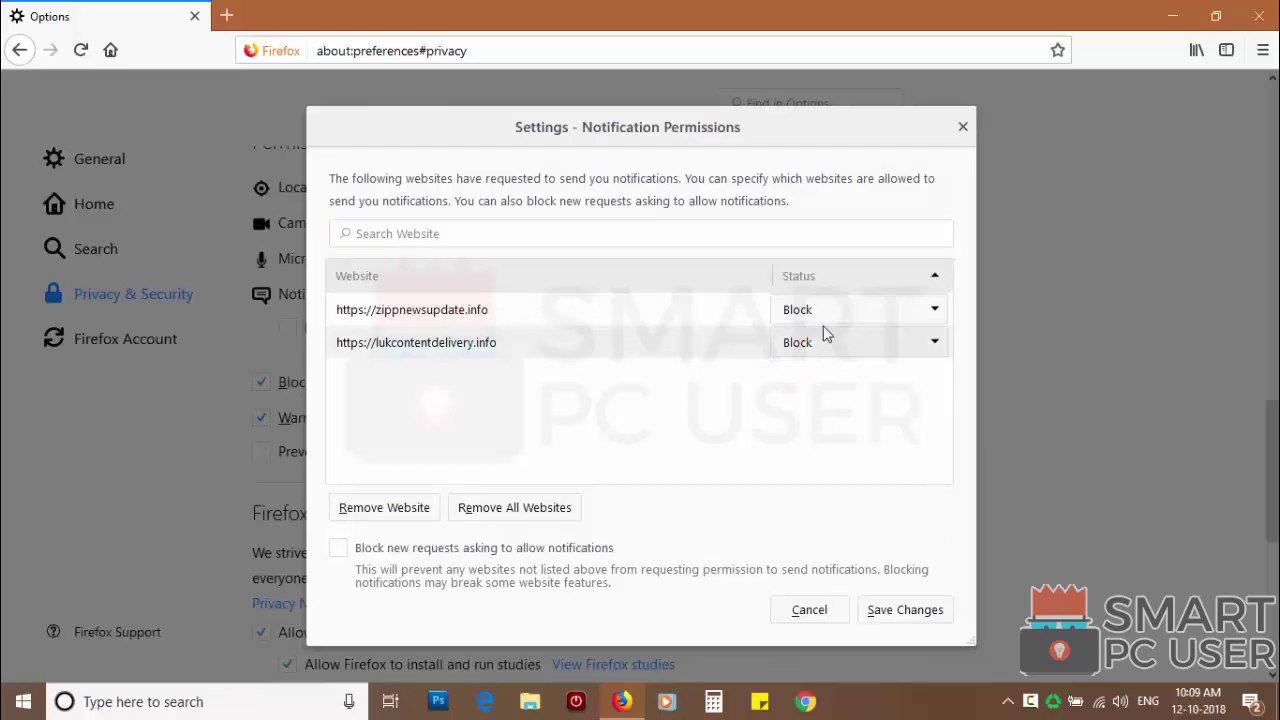
{"action": "left_click", "coordinate": [514, 510]}
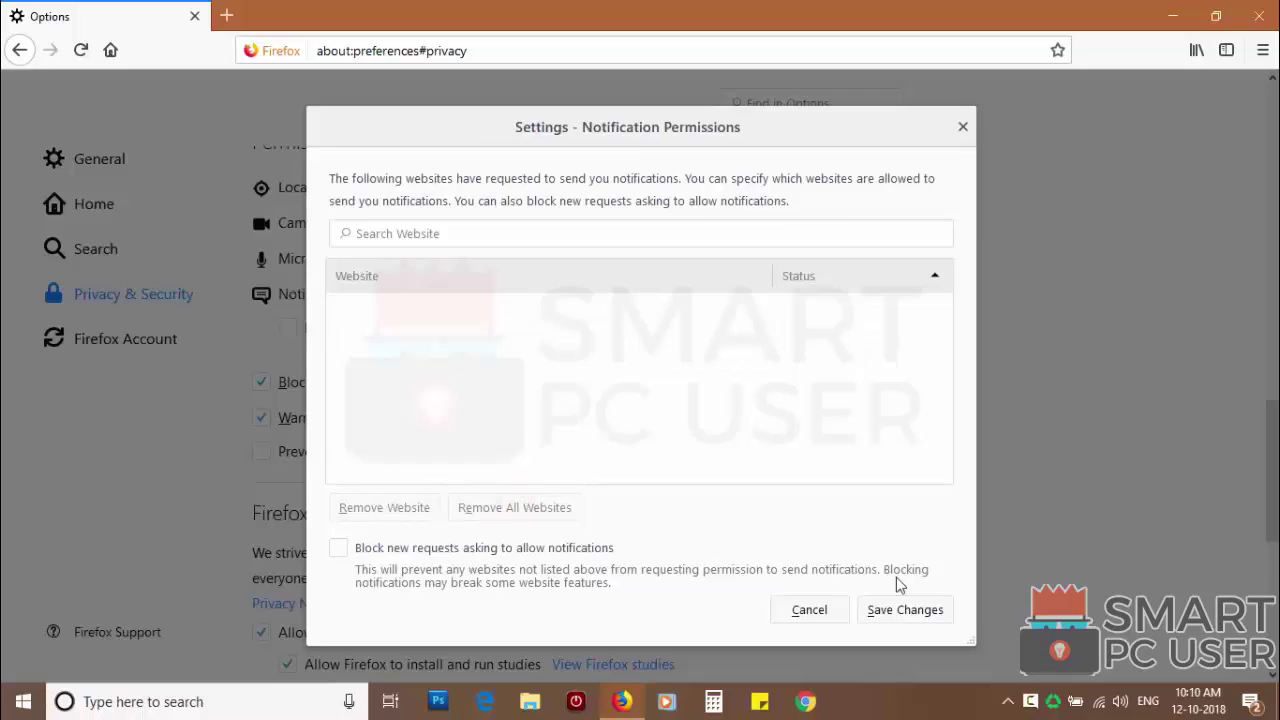
{"action": "left_click", "coordinate": [897, 612]}
Restart Firefox and open the Troubleshooting Information page from the Help menu.
{"action": "left_click", "coordinate": [1259, 16]}
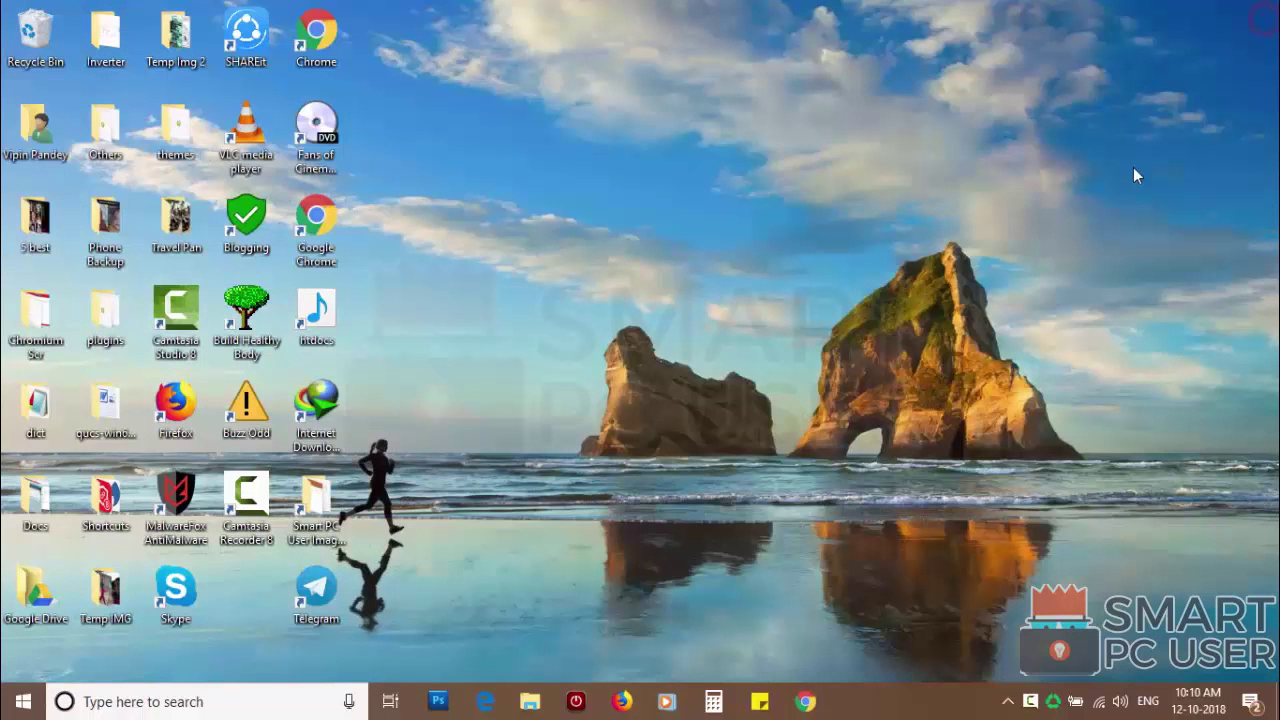
{"action": "left_click", "coordinate": [622, 701]}
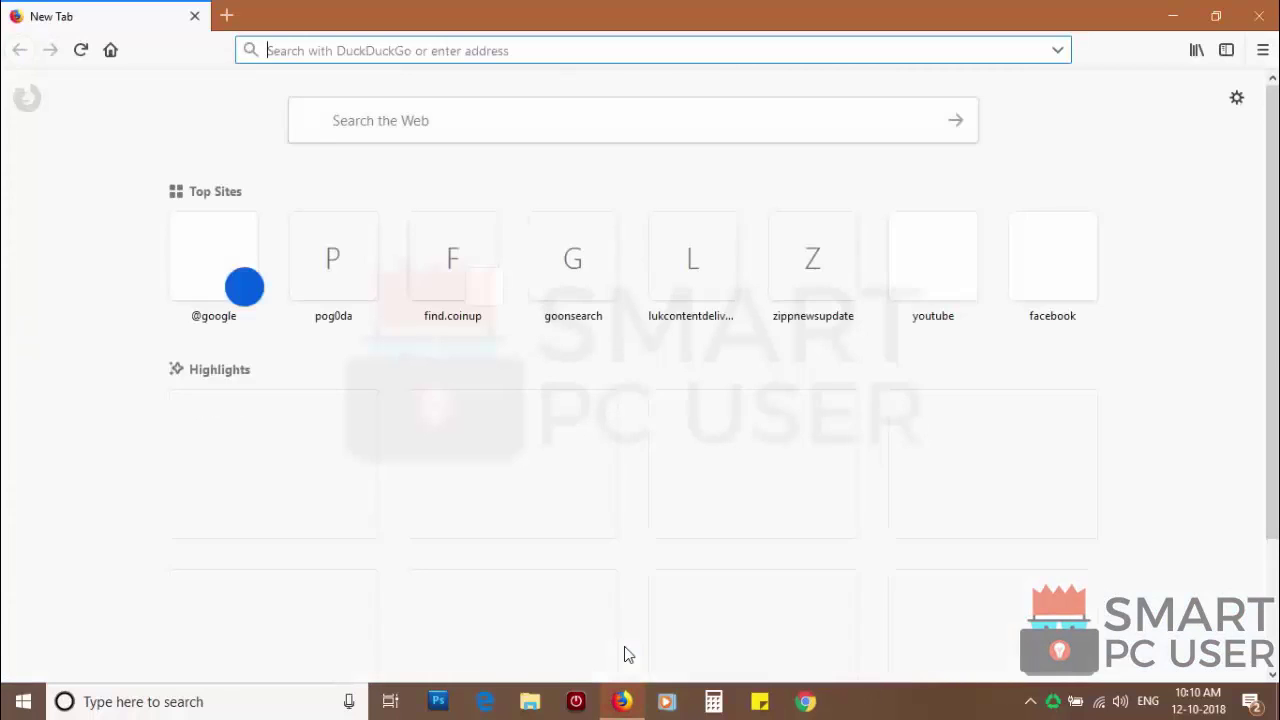
{"action": "left_click", "coordinate": [1262, 50]}
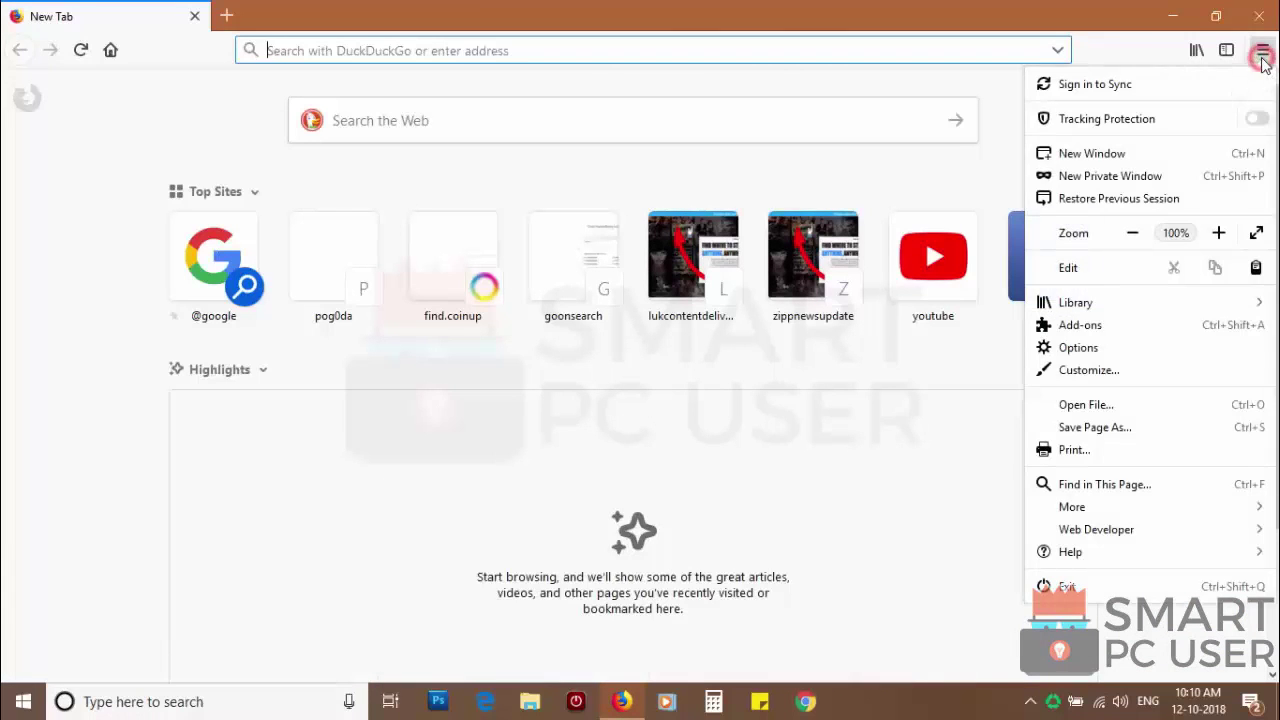
{"action": "left_click", "coordinate": [1104, 553]}
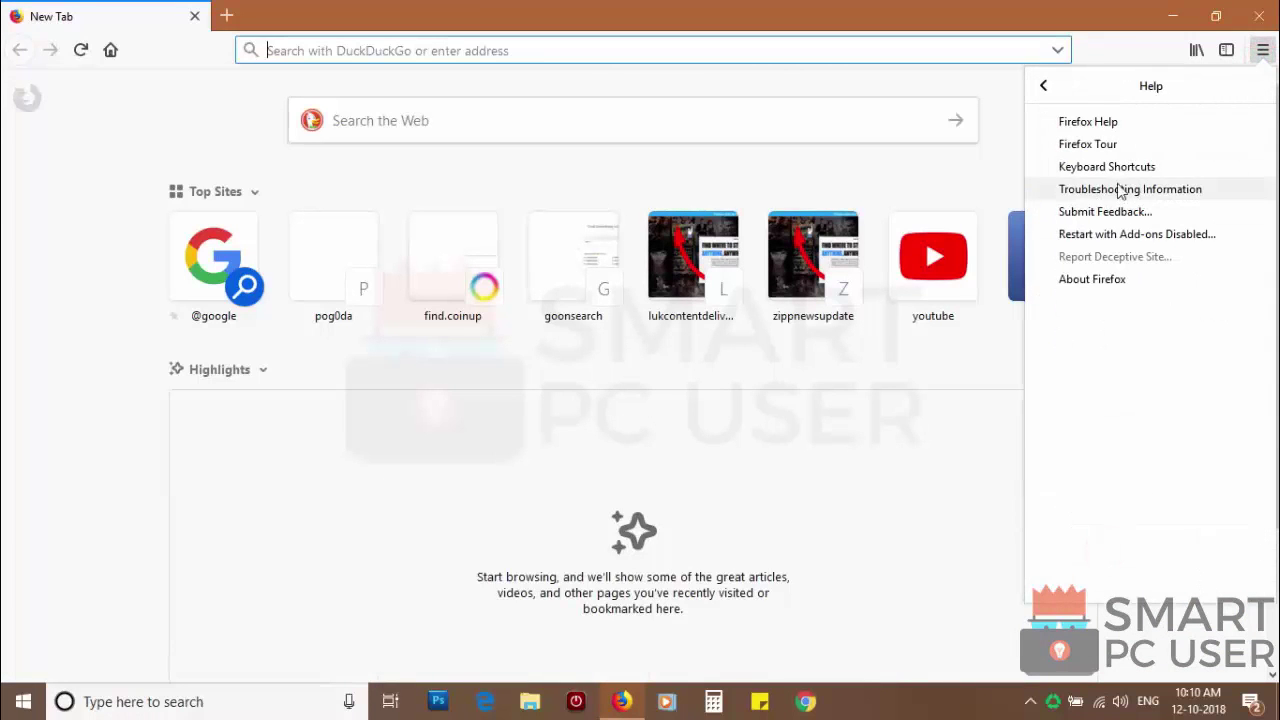
{"action": "left_click", "coordinate": [1106, 190]}
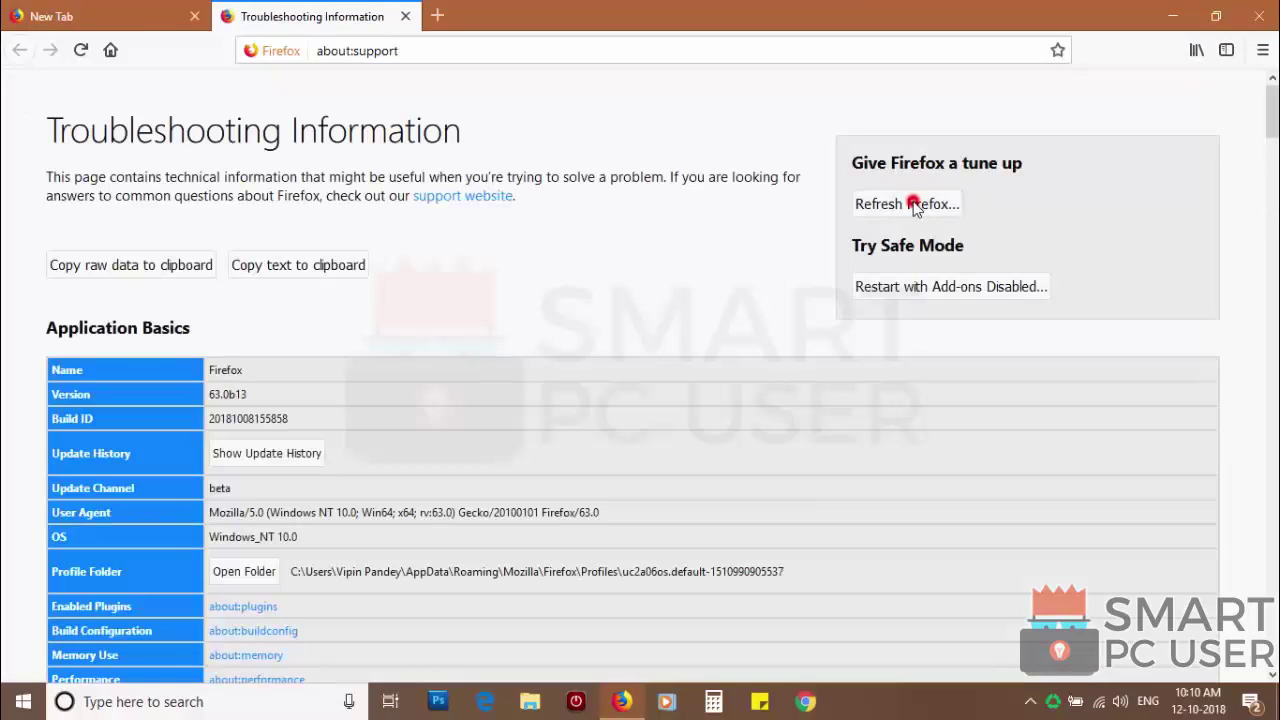
Refresh Firefox to its defaults, finish the import, and restore only selected windows and tabs.
{"action": "left_click", "coordinate": [910, 203]}
{"action": "left_click", "coordinate": [640, 389]}
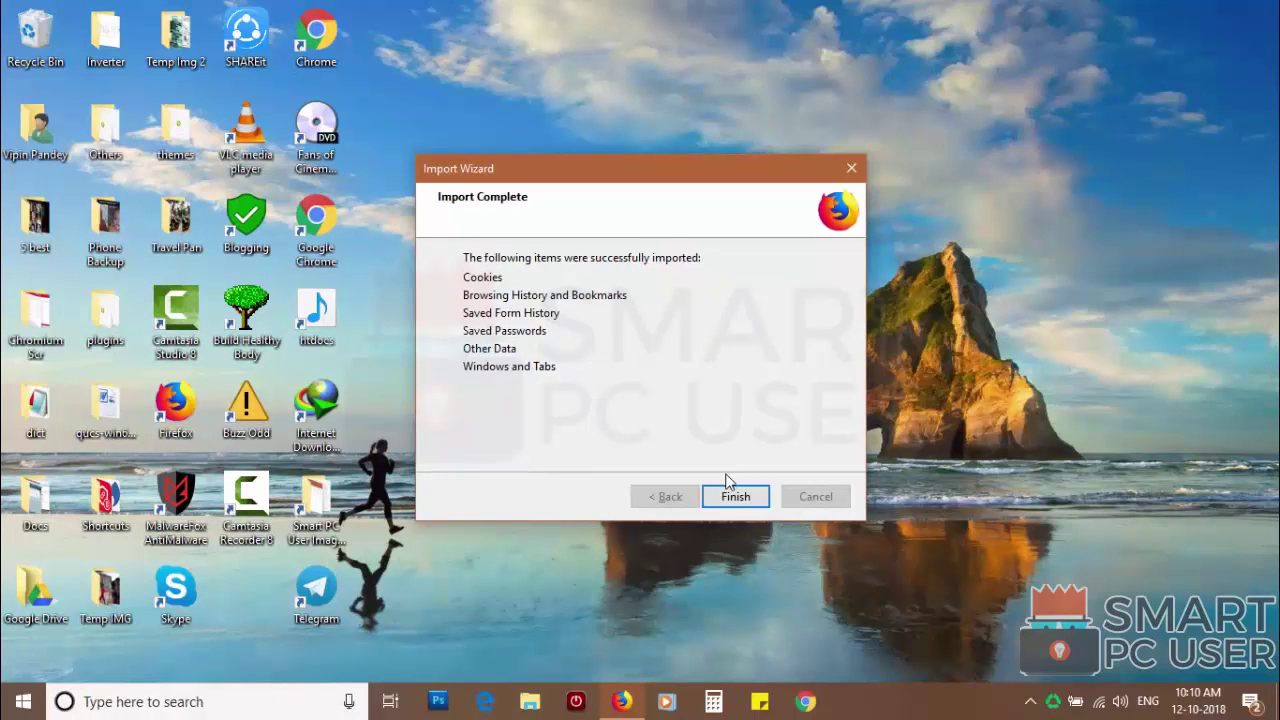
{"action": "left_click", "coordinate": [727, 490]}
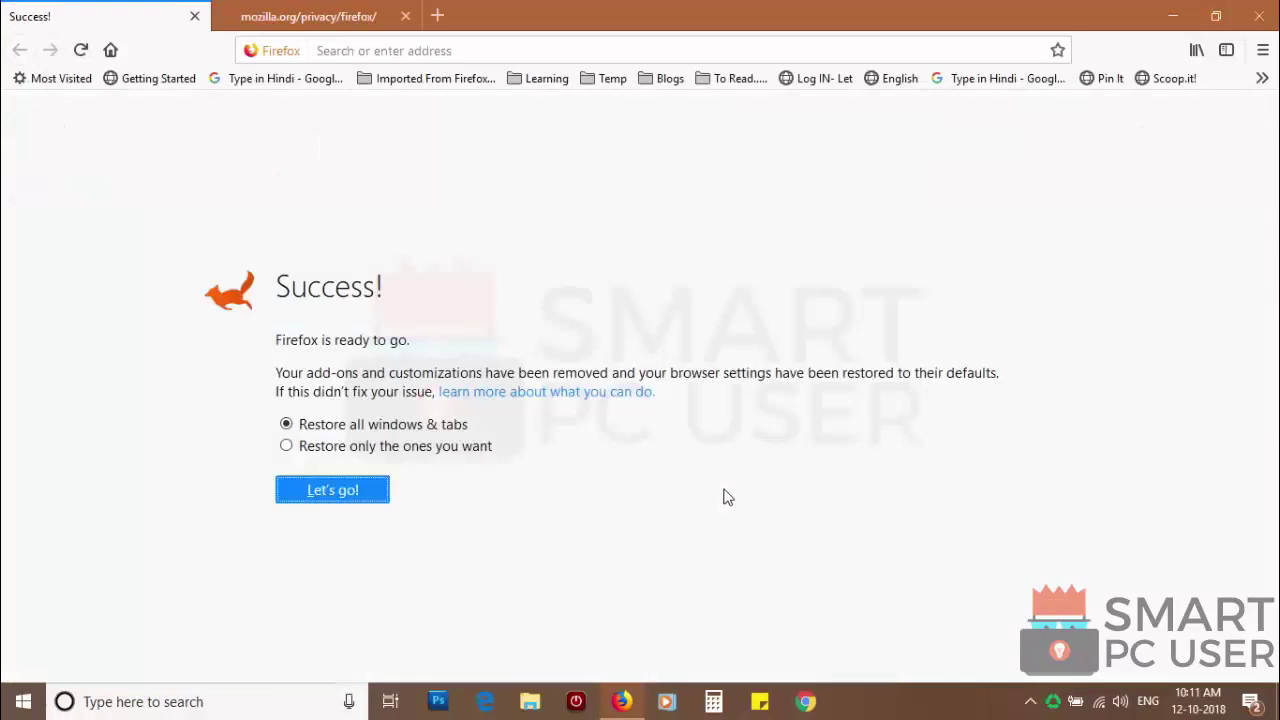
{"action": "left_click", "coordinate": [357, 446]}
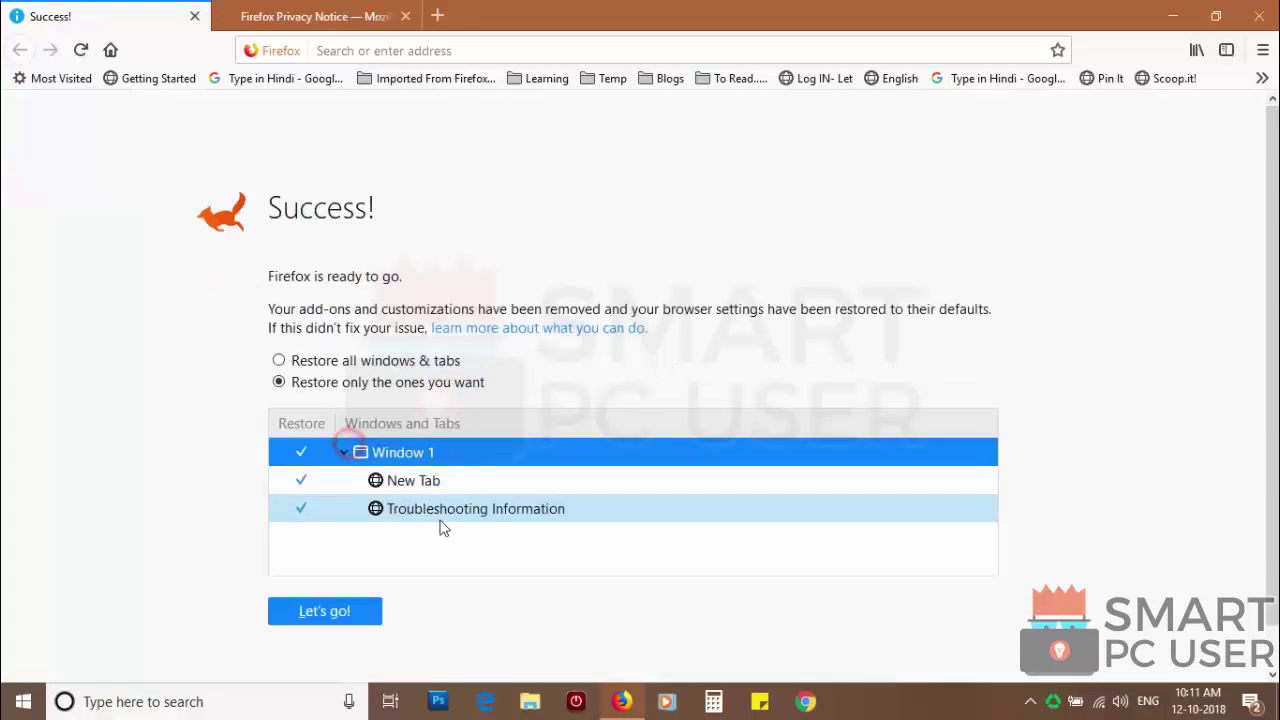
{"action": "left_click", "coordinate": [328, 609]}
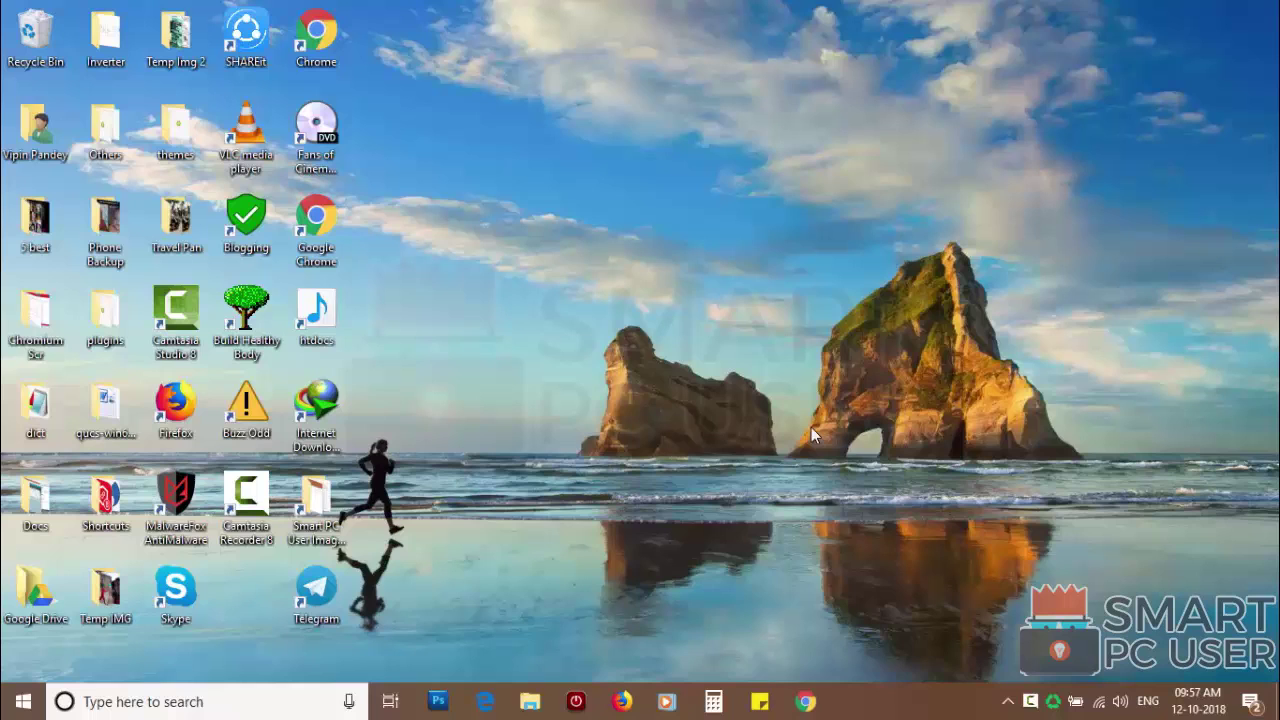
Launch and maximize Chrome, then go to Settings > Advanced > Content settings > Notifications.
{"action": "left_click", "coordinate": [808, 703]}
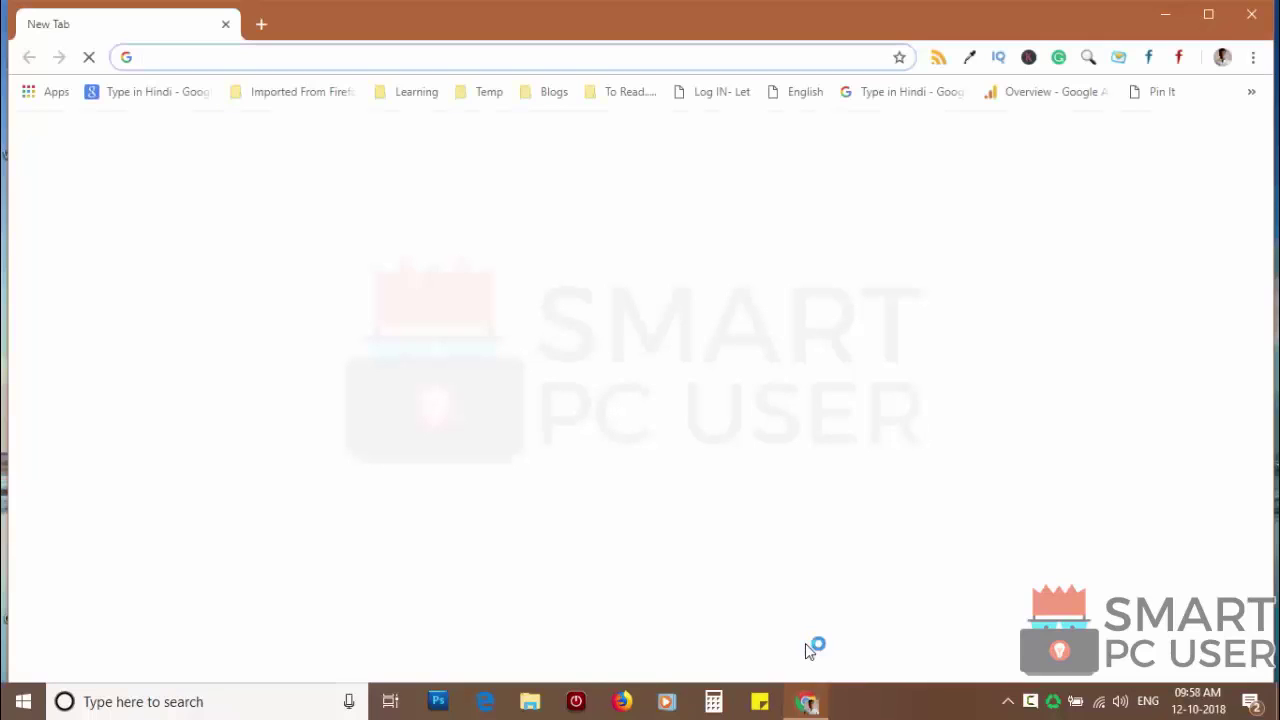
{"action": "left_click", "coordinate": [1208, 14]}
{"action": "left_click", "coordinate": [1260, 48]}
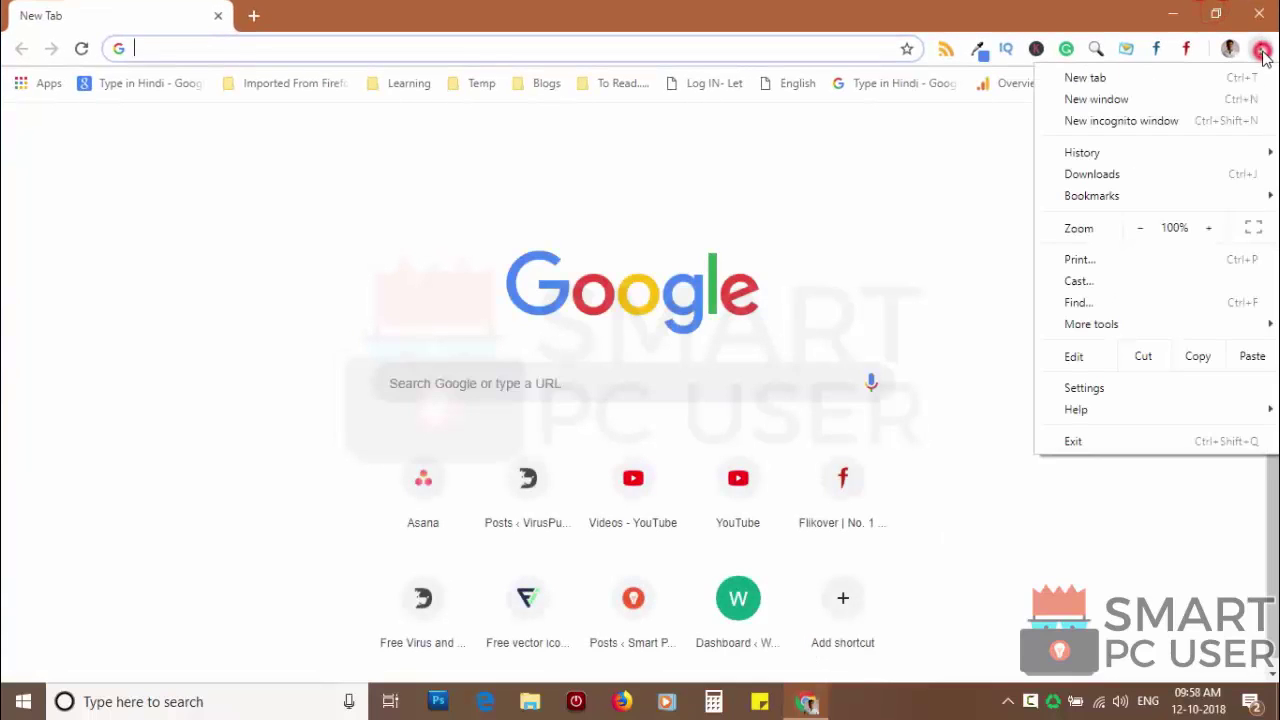
{"action": "left_click", "coordinate": [1122, 389]}
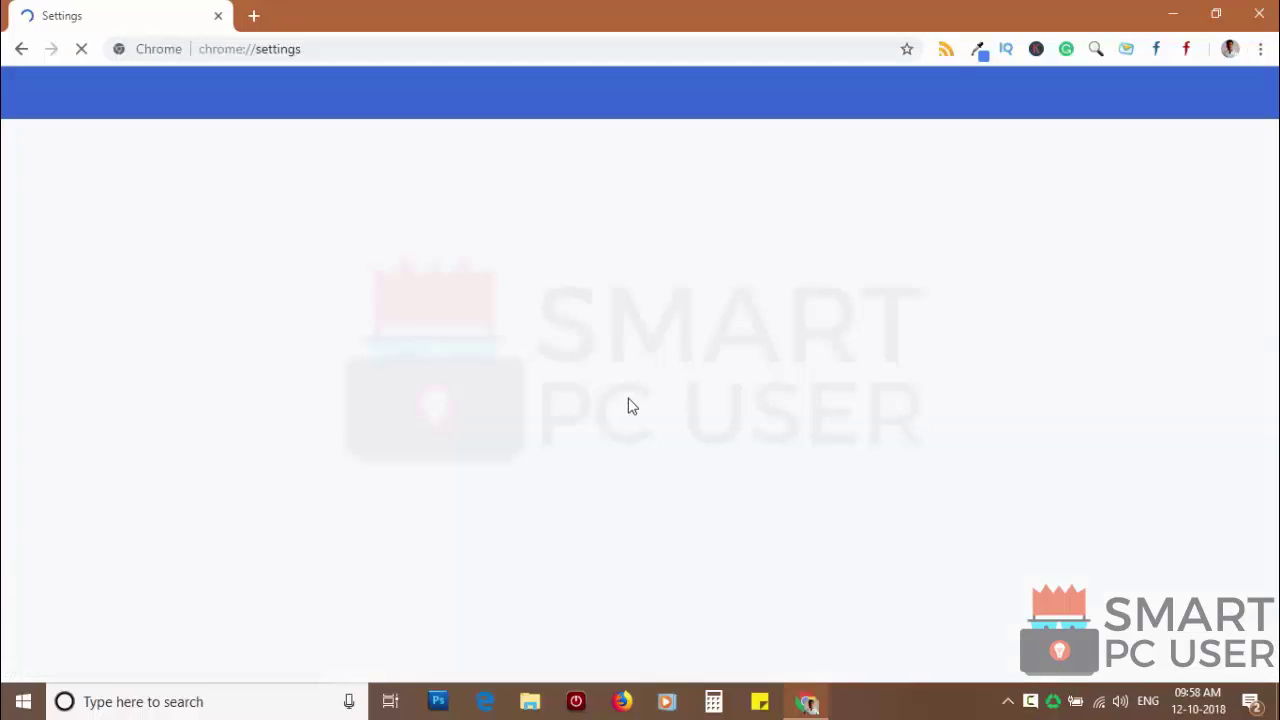
{"action": "scroll", "coordinate": [626, 406], "scroll_direction": "down", "scroll_amount": 10}
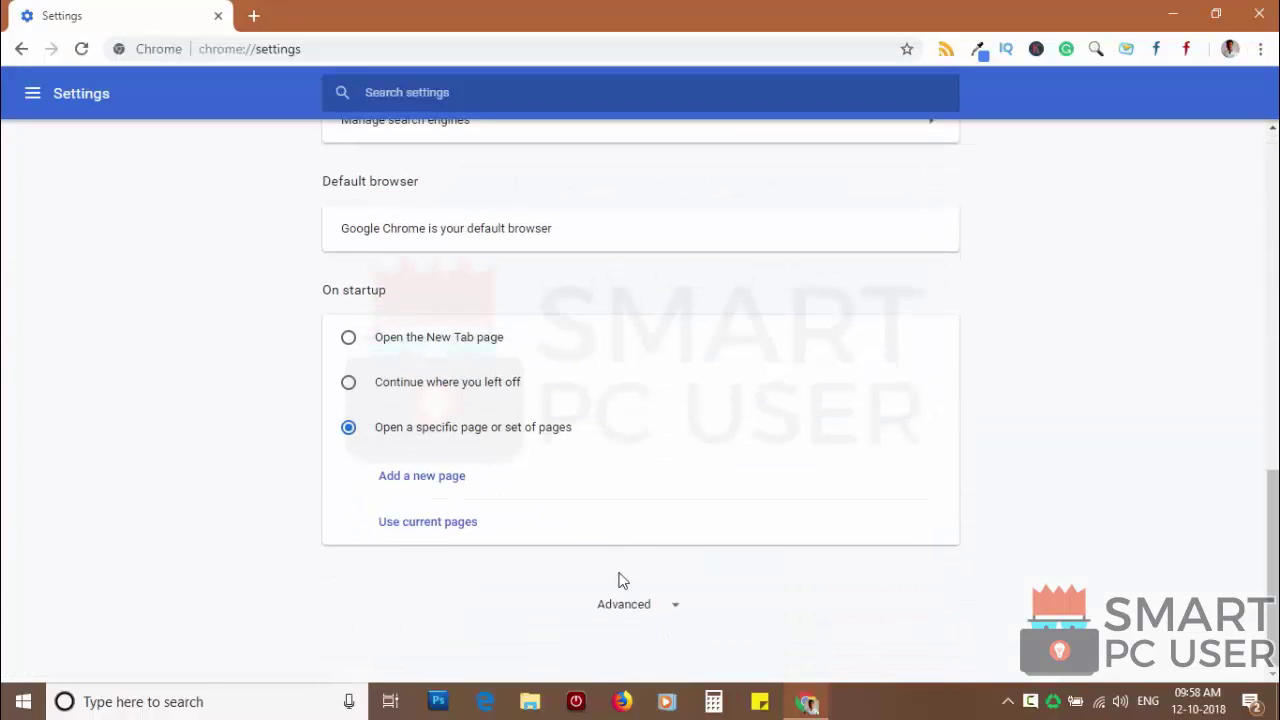
{"action": "left_click", "coordinate": [628, 606]}
{"action": "scroll", "coordinate": [640, 600], "scroll_direction": "down", "scroll_amount": 8}
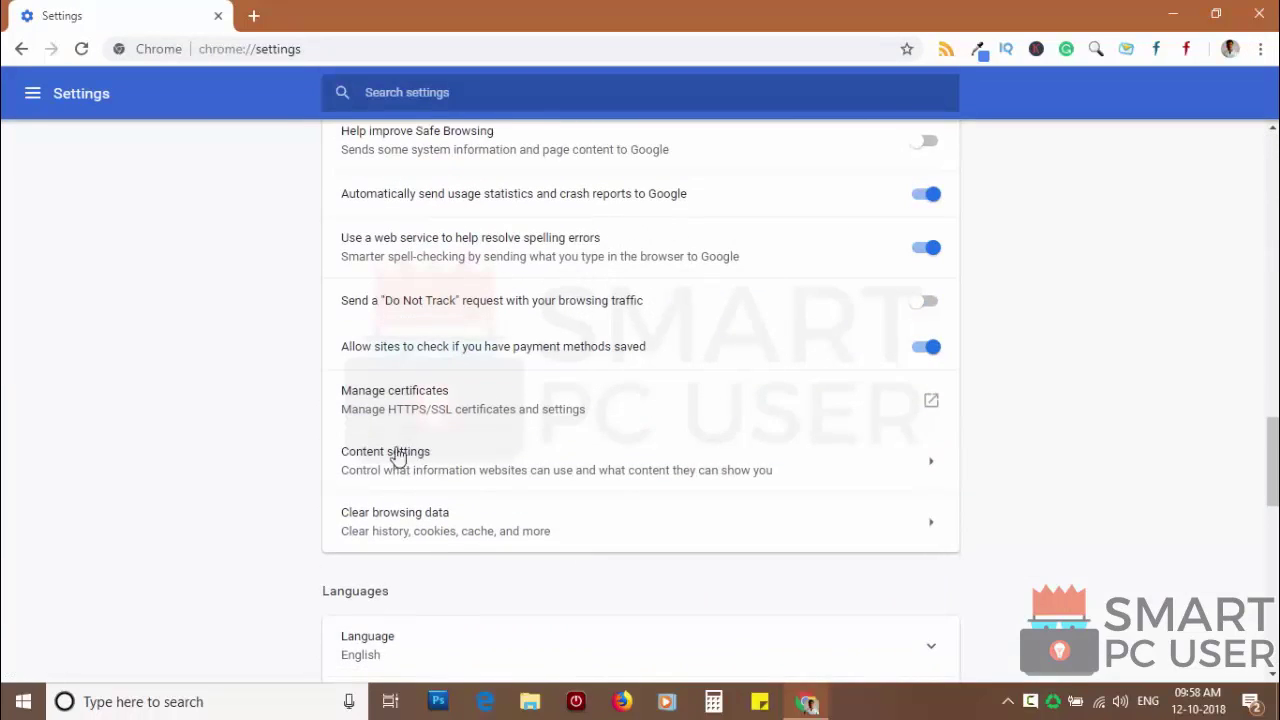
{"action": "left_click", "coordinate": [398, 456]}
{"action": "scroll", "coordinate": [420, 450], "scroll_direction": "down", "scroll_amount": 1}
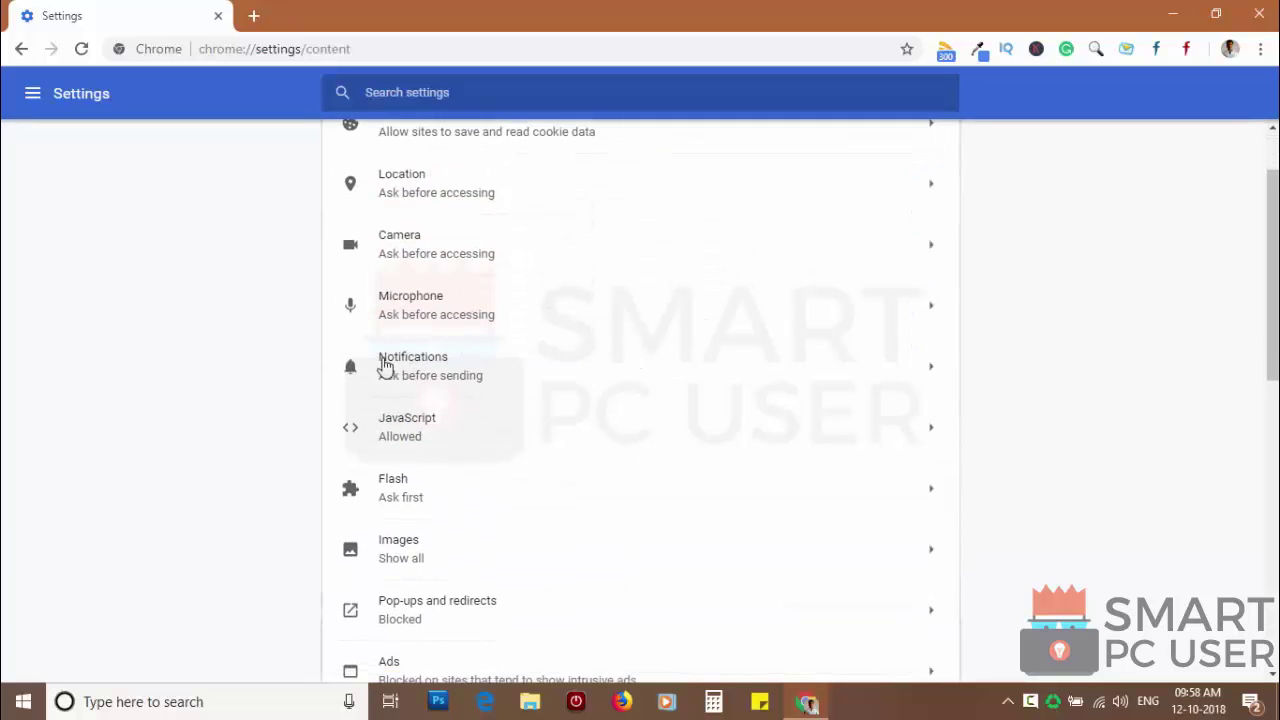
{"action": "scroll", "coordinate": [420, 365], "scroll_direction": "up", "scroll_amount": 1}
{"action": "left_click", "coordinate": [560, 445]}
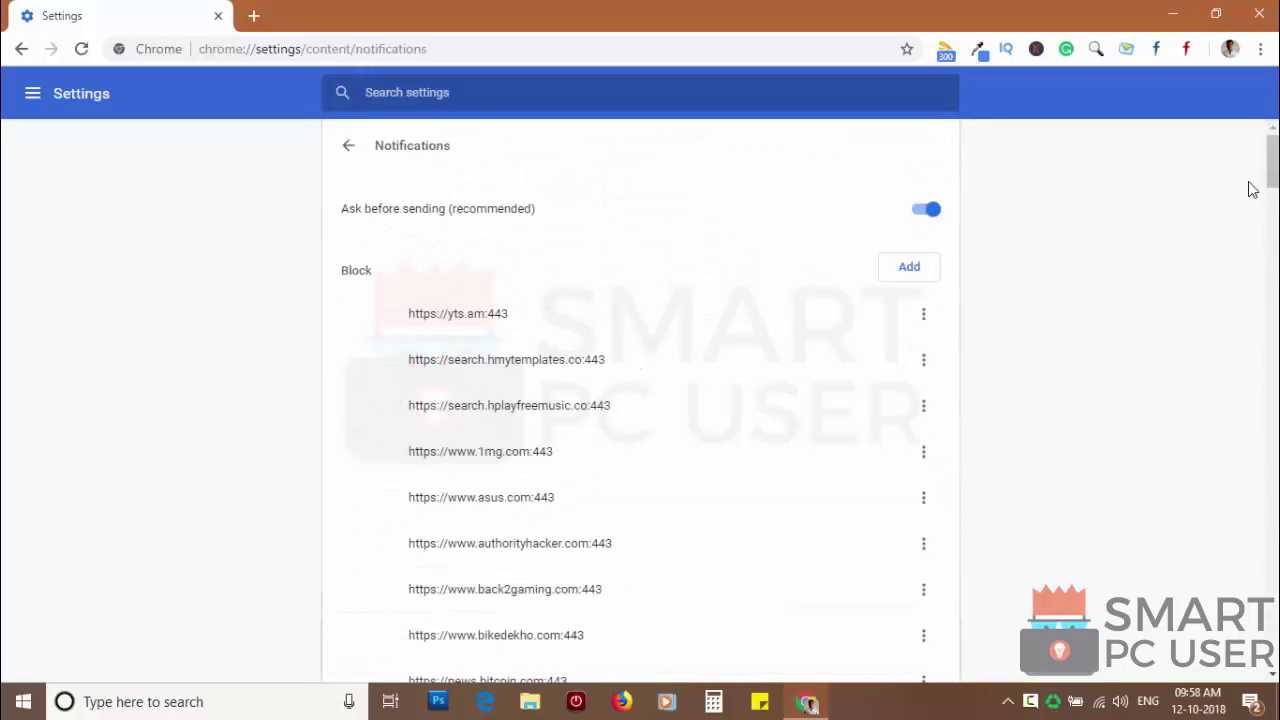
Remove sinopt1k.com, wea4her.com, lukcontentdelivery.info and zippnewsupdate.info from Chrome's notification Allow list.
{"action": "left_click_drag", "start_coordinate": [1272, 160], "coordinate": [1262, 650]}
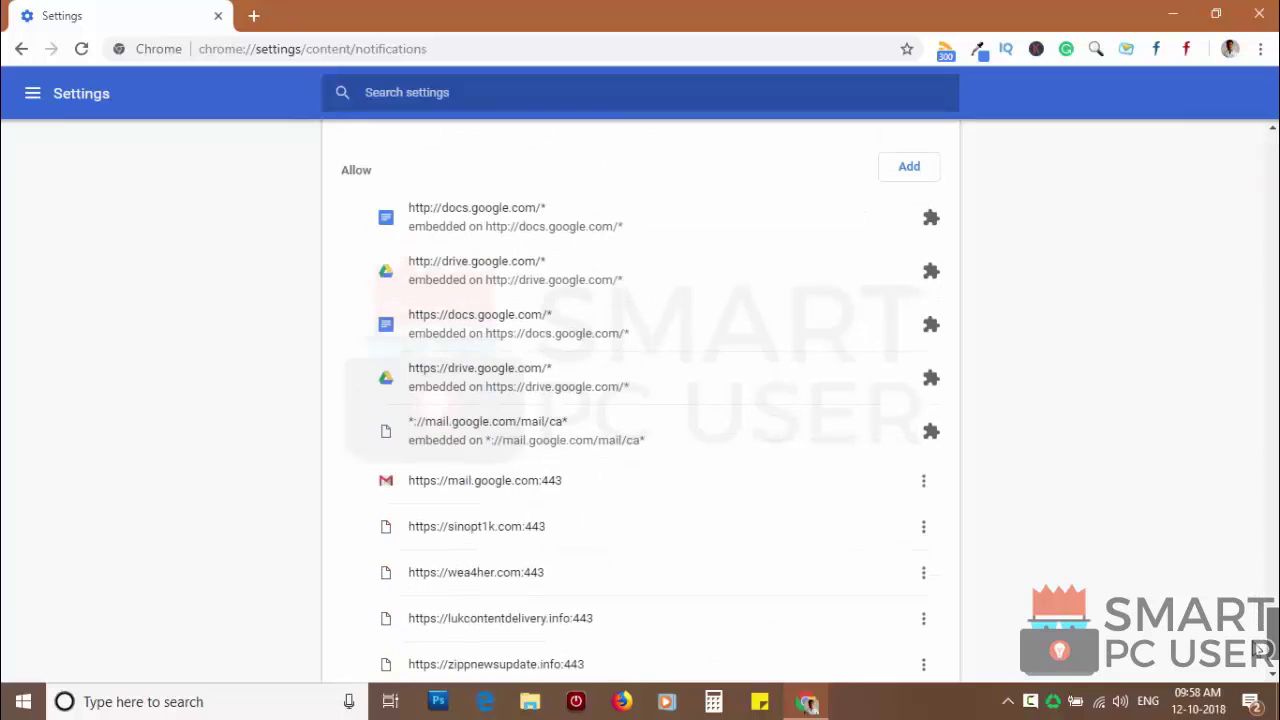
{"action": "scroll", "coordinate": [412, 388], "scroll_direction": "down", "scroll_amount": 1}
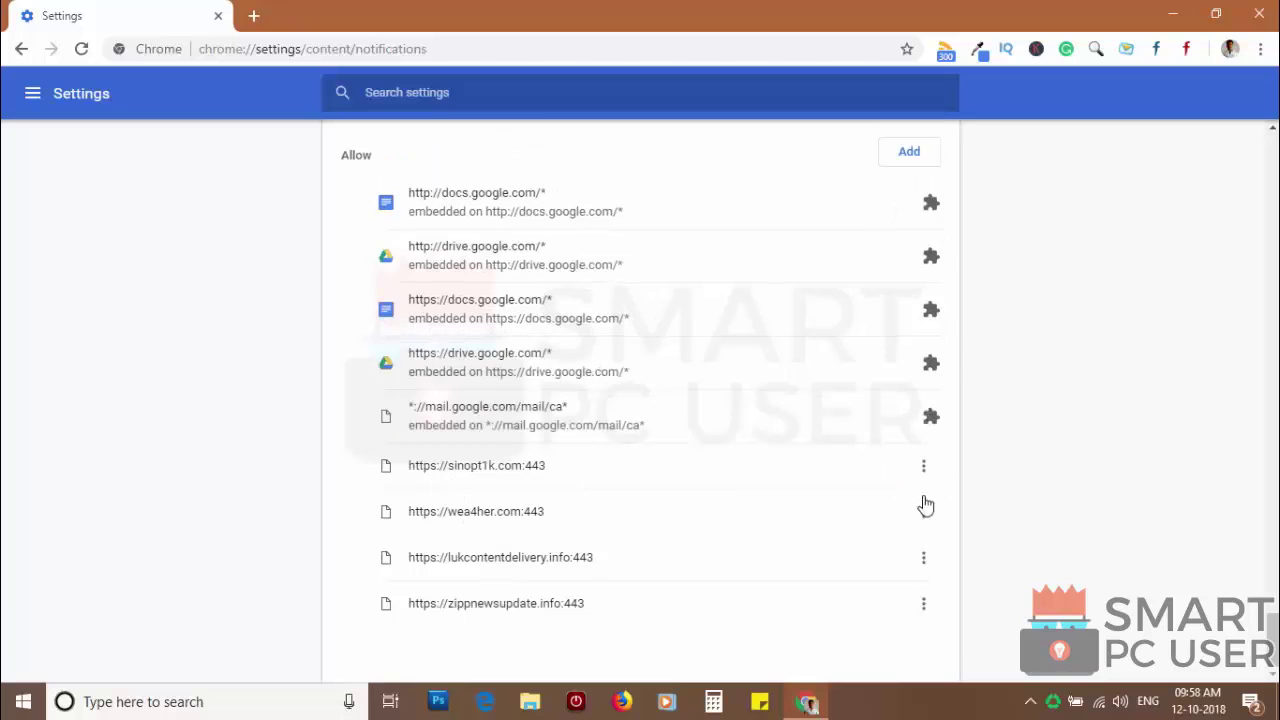
{"action": "left_click", "coordinate": [924, 467]}
{"action": "left_click", "coordinate": [914, 533]}
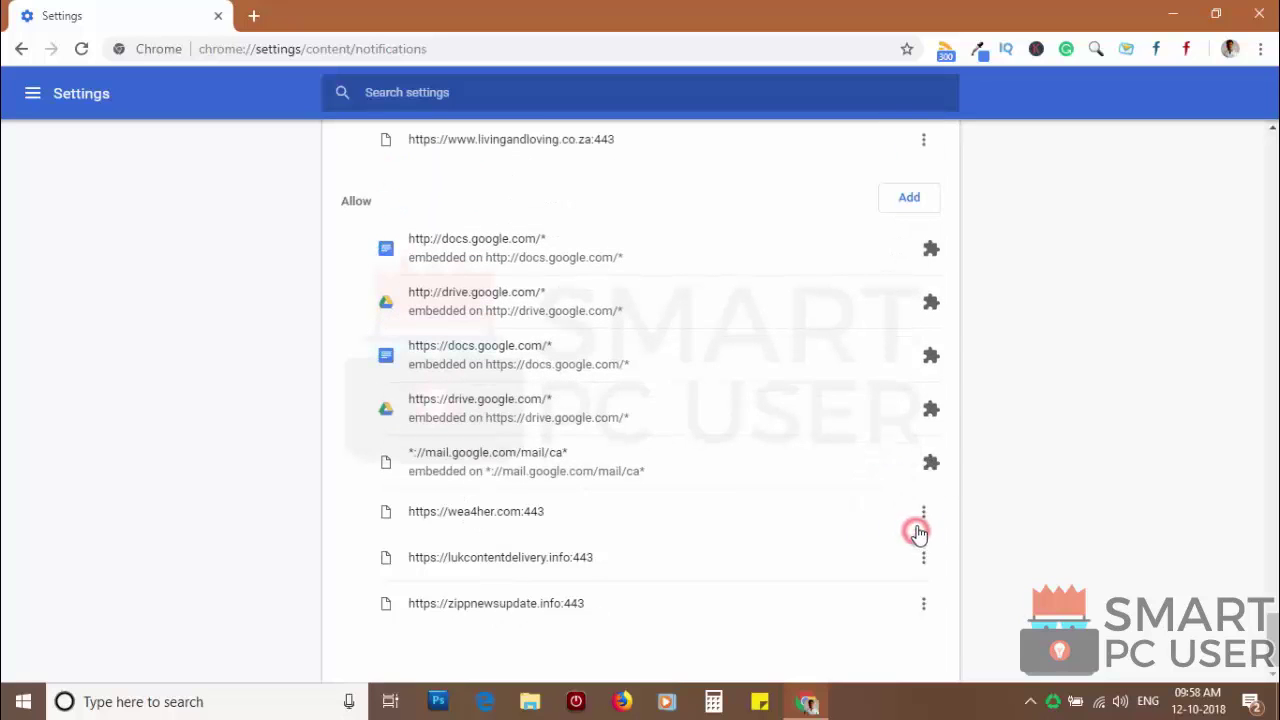
{"action": "left_click", "coordinate": [923, 511]}
{"action": "left_click", "coordinate": [910, 579]}
{"action": "left_click", "coordinate": [923, 560]}
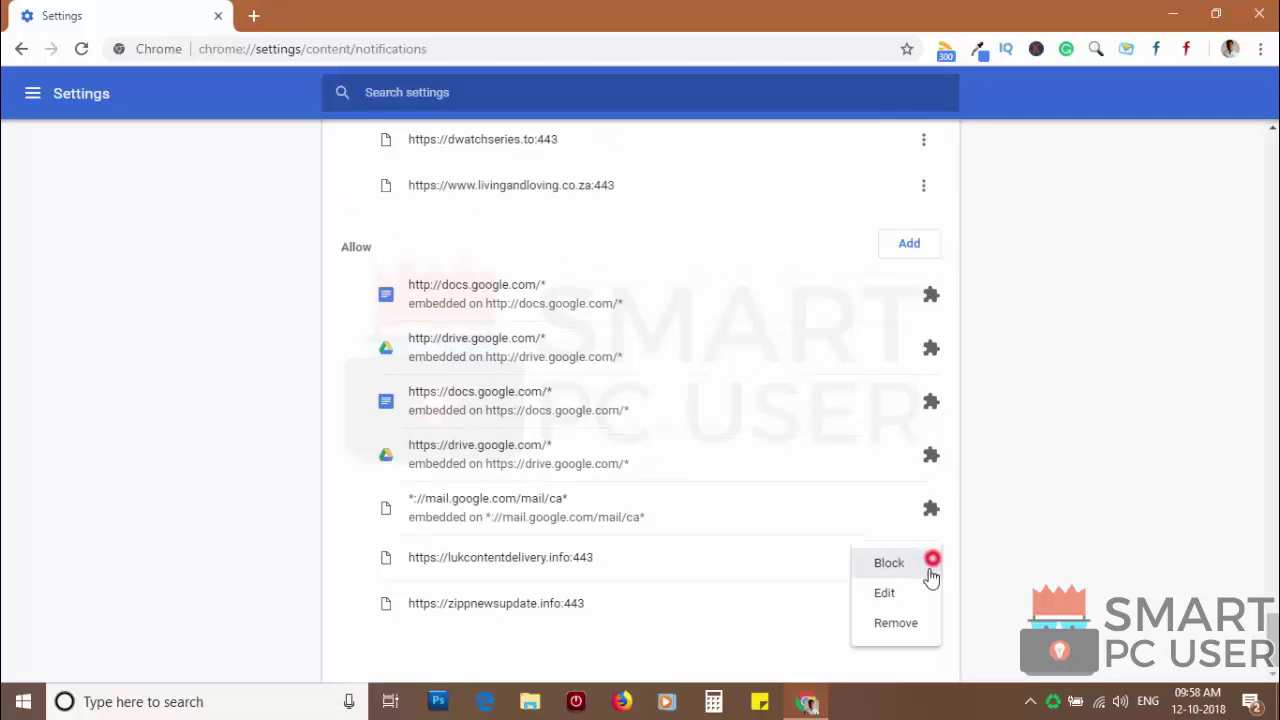
{"action": "left_click", "coordinate": [908, 622]}
{"action": "left_click", "coordinate": [922, 604]}
{"action": "left_click", "coordinate": [914, 600]}
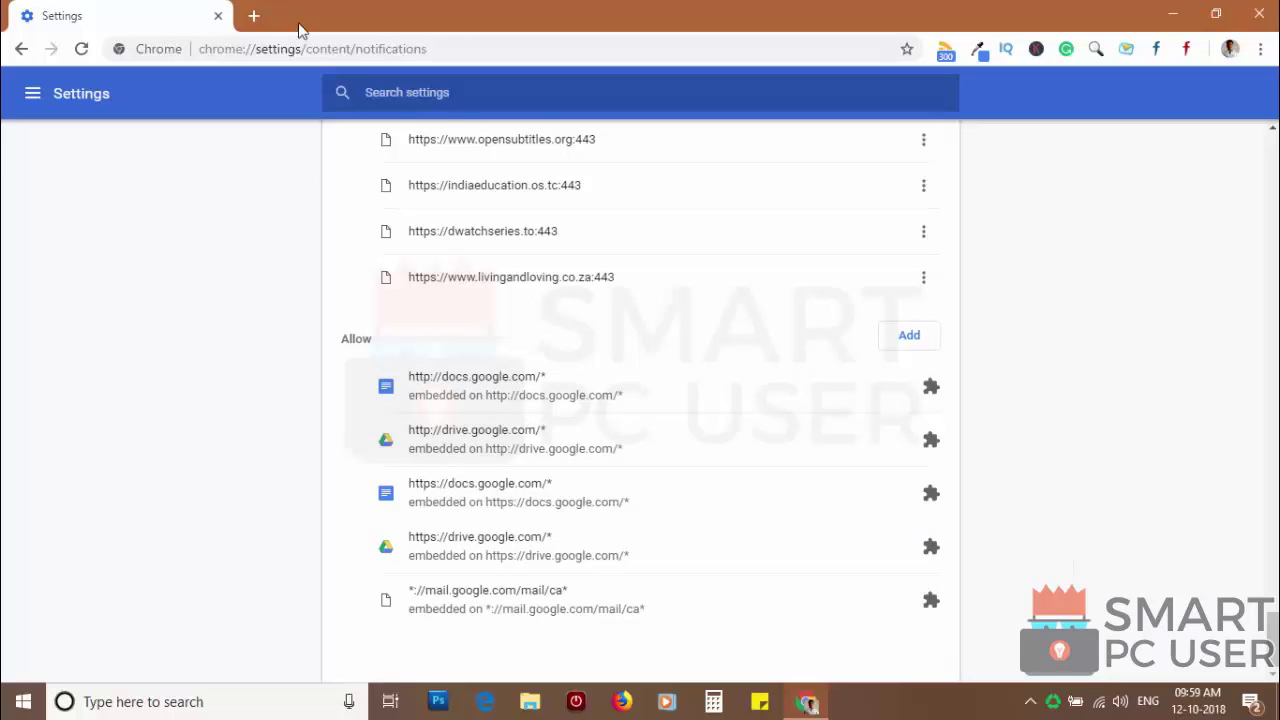
Restart Chrome and use Advanced > Restore settings to their original defaults > Reset settings.
{"action": "left_click", "coordinate": [1259, 13]}
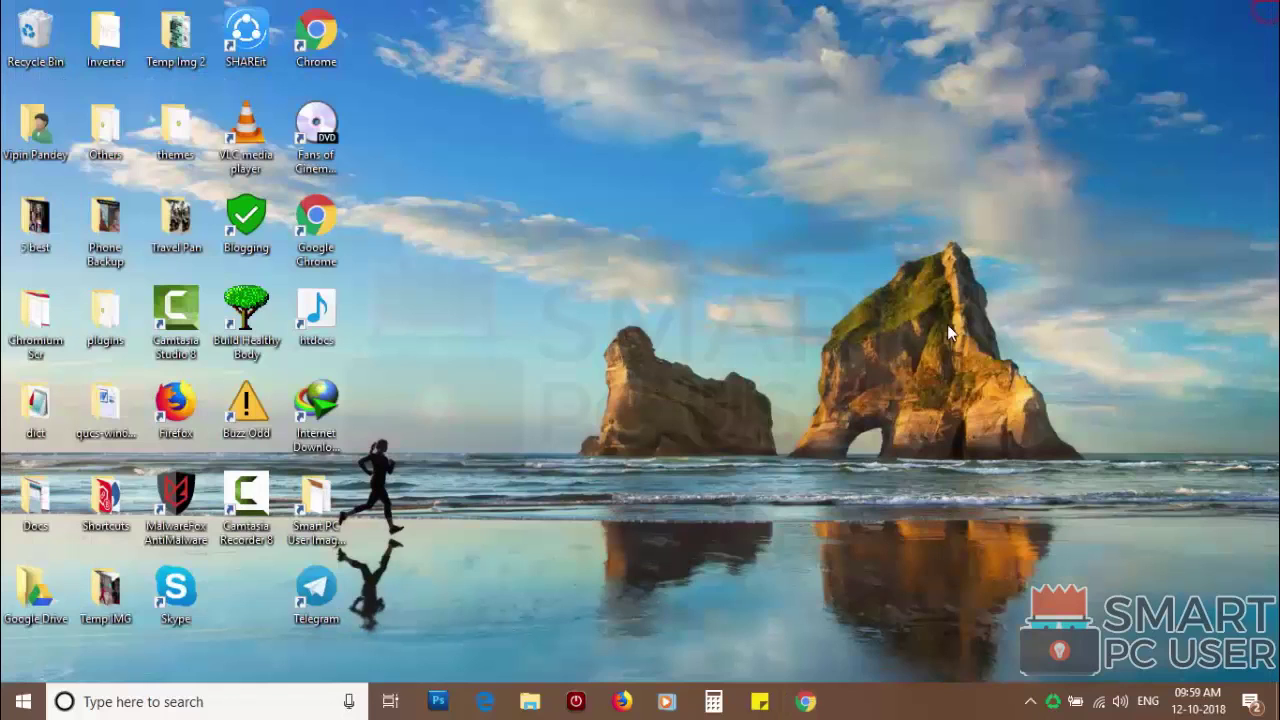
{"action": "left_click", "coordinate": [808, 703]}
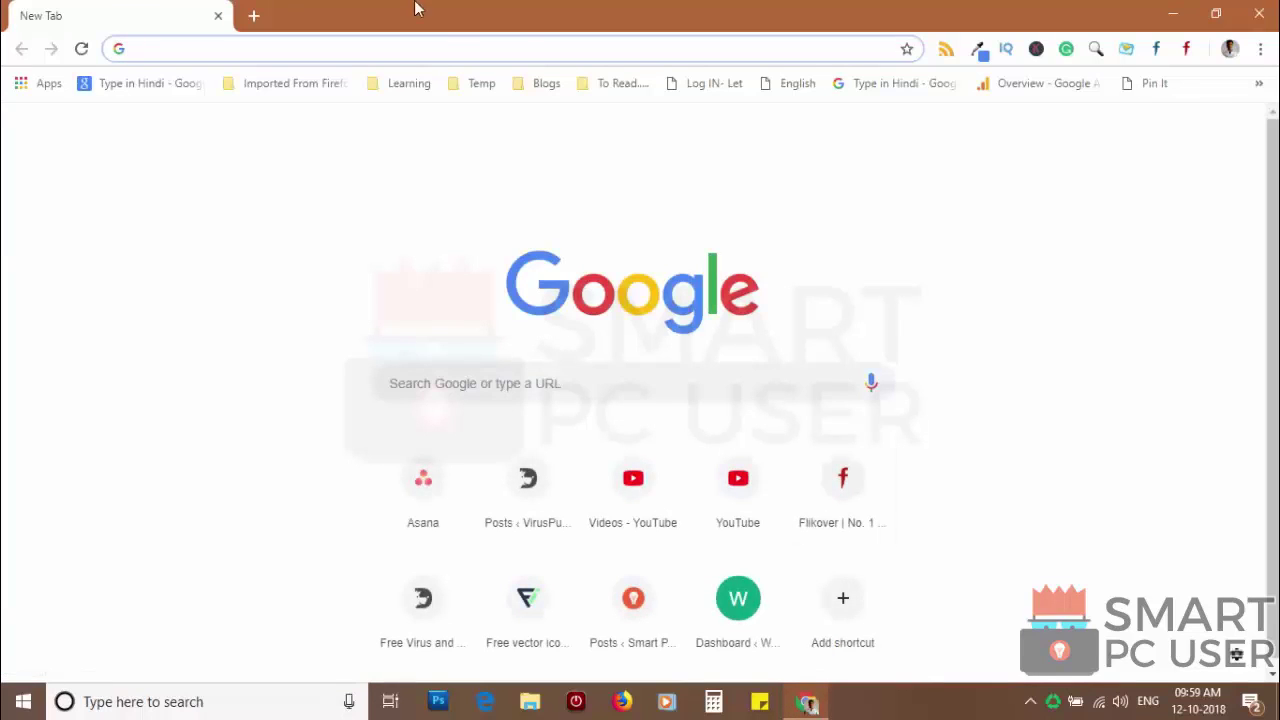
{"action": "left_click", "coordinate": [1260, 49]}
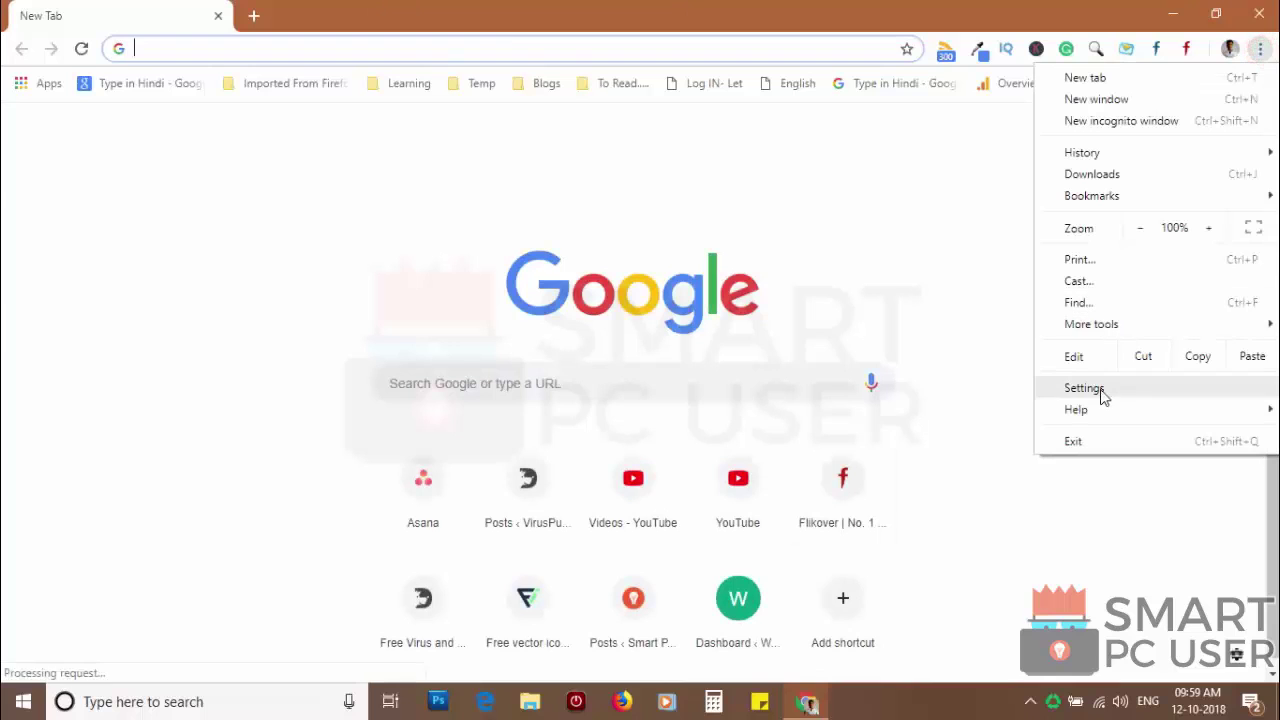
{"action": "left_click", "coordinate": [1101, 396]}
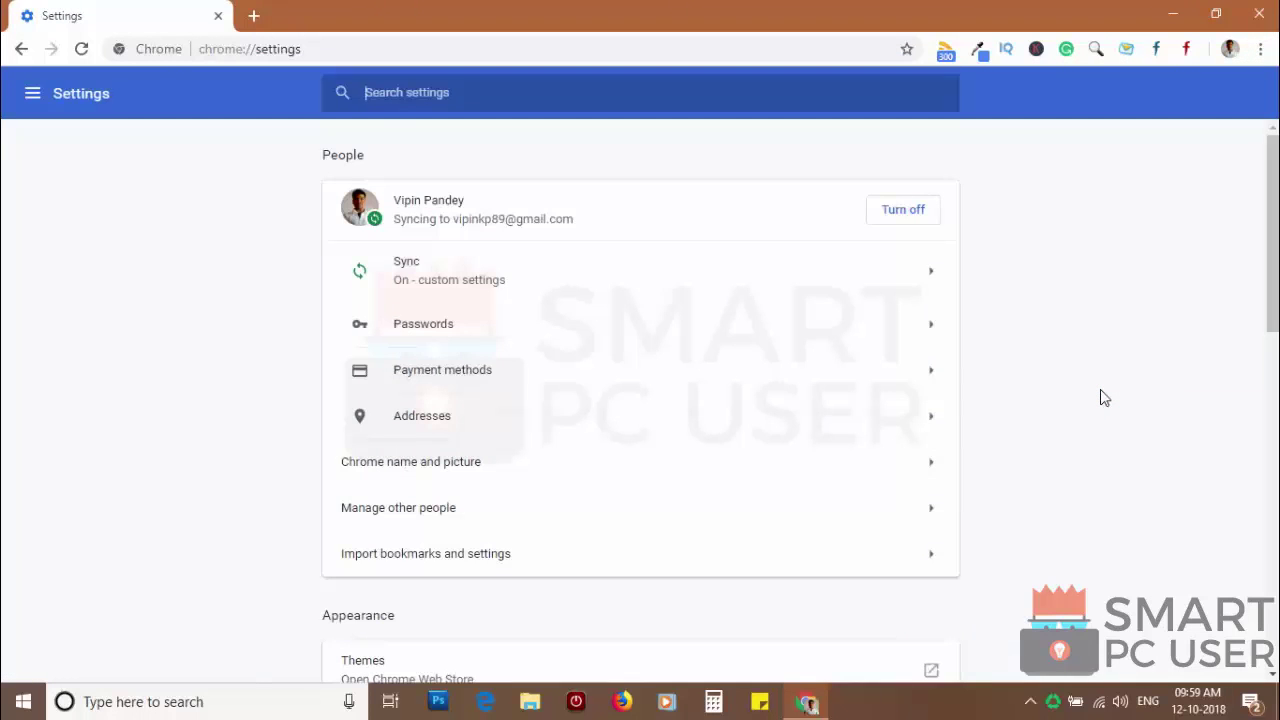
{"action": "scroll", "coordinate": [1103, 397], "scroll_direction": "down", "scroll_amount": 10}
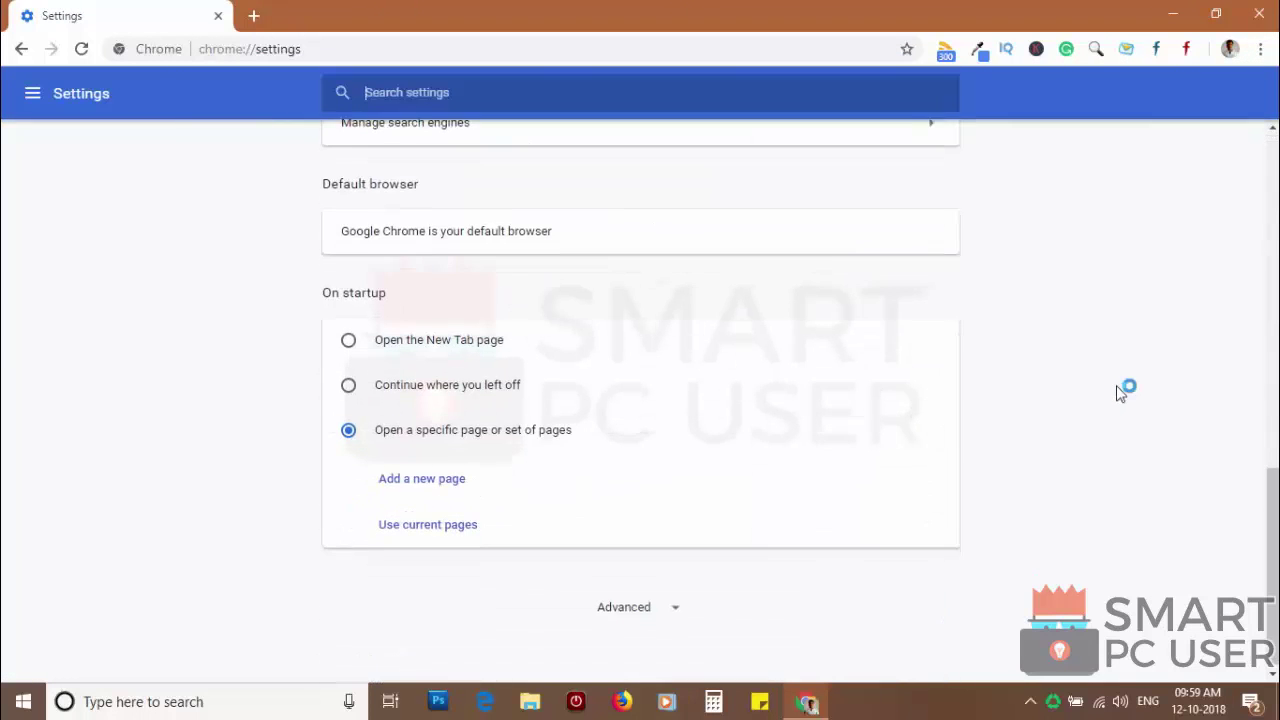
{"action": "left_click", "coordinate": [665, 610]}
{"action": "scroll", "coordinate": [1113, 420], "scroll_direction": "down", "scroll_amount": 15}
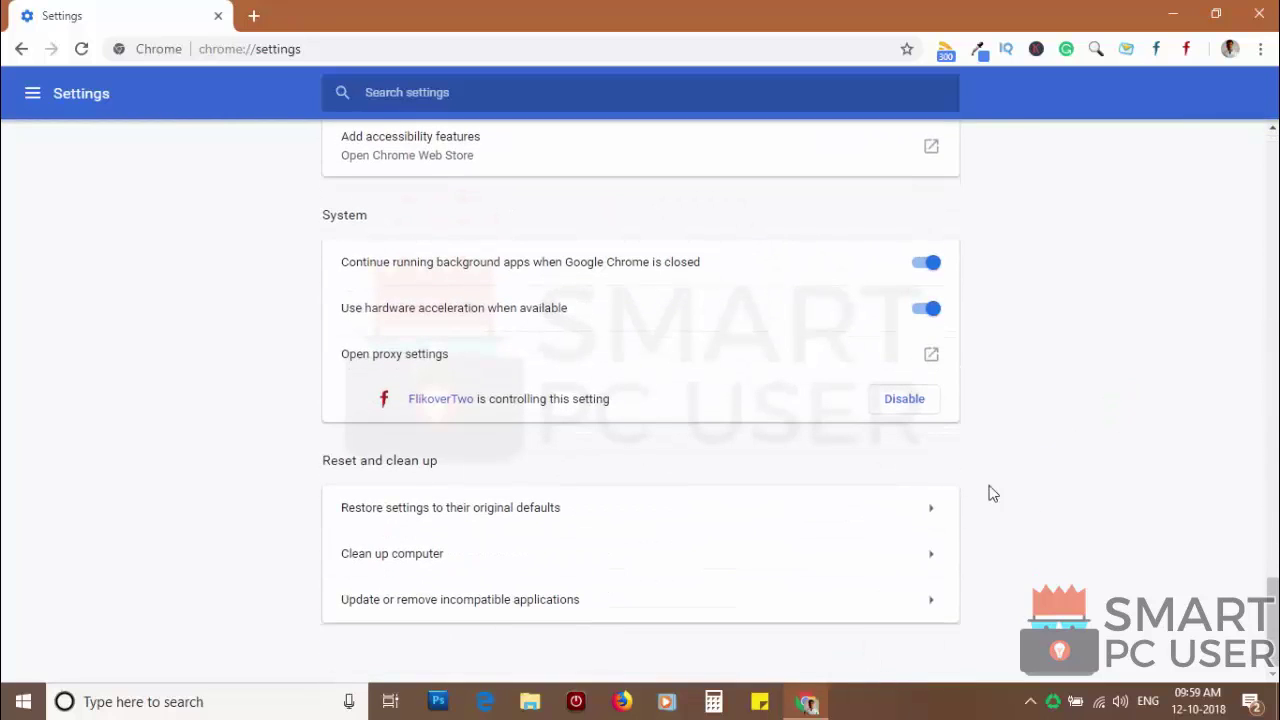
{"action": "left_click", "coordinate": [424, 513]}
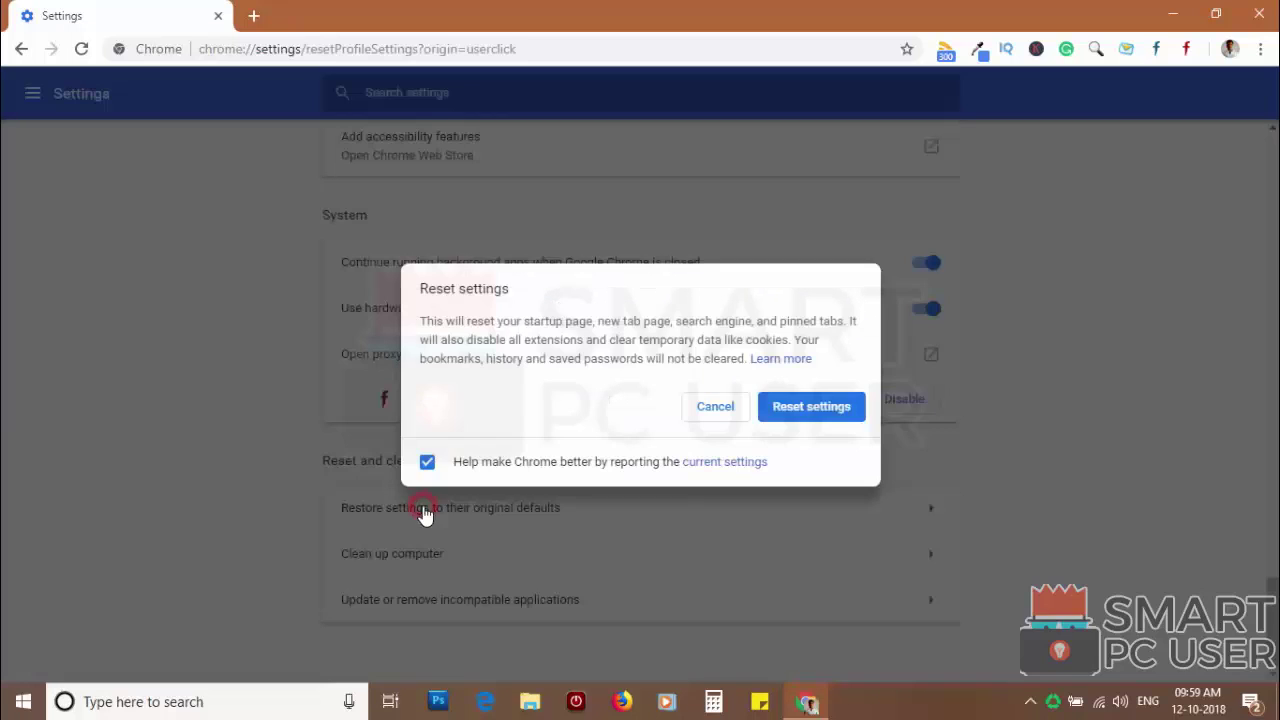
{"action": "left_click", "coordinate": [822, 410]}
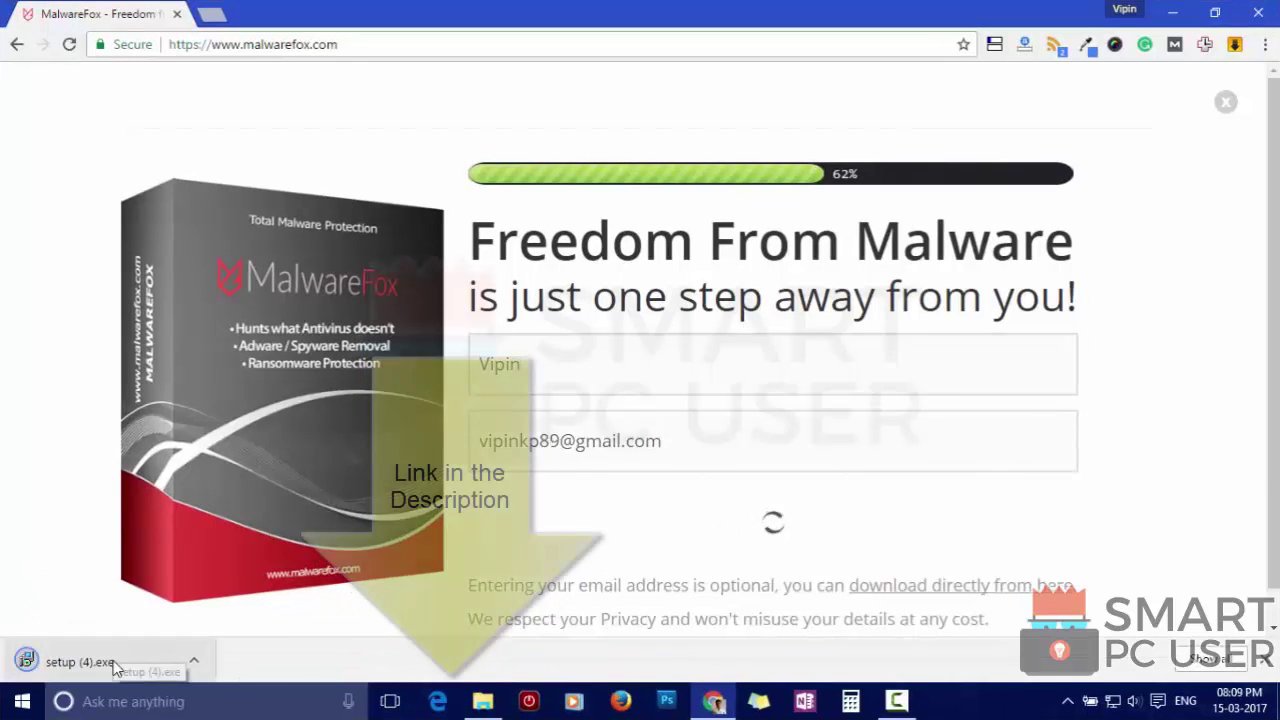
Run setup (4).exe, accept the licence, keep the default language and folder, and install.
{"action": "left_click", "coordinate": [115, 663]}
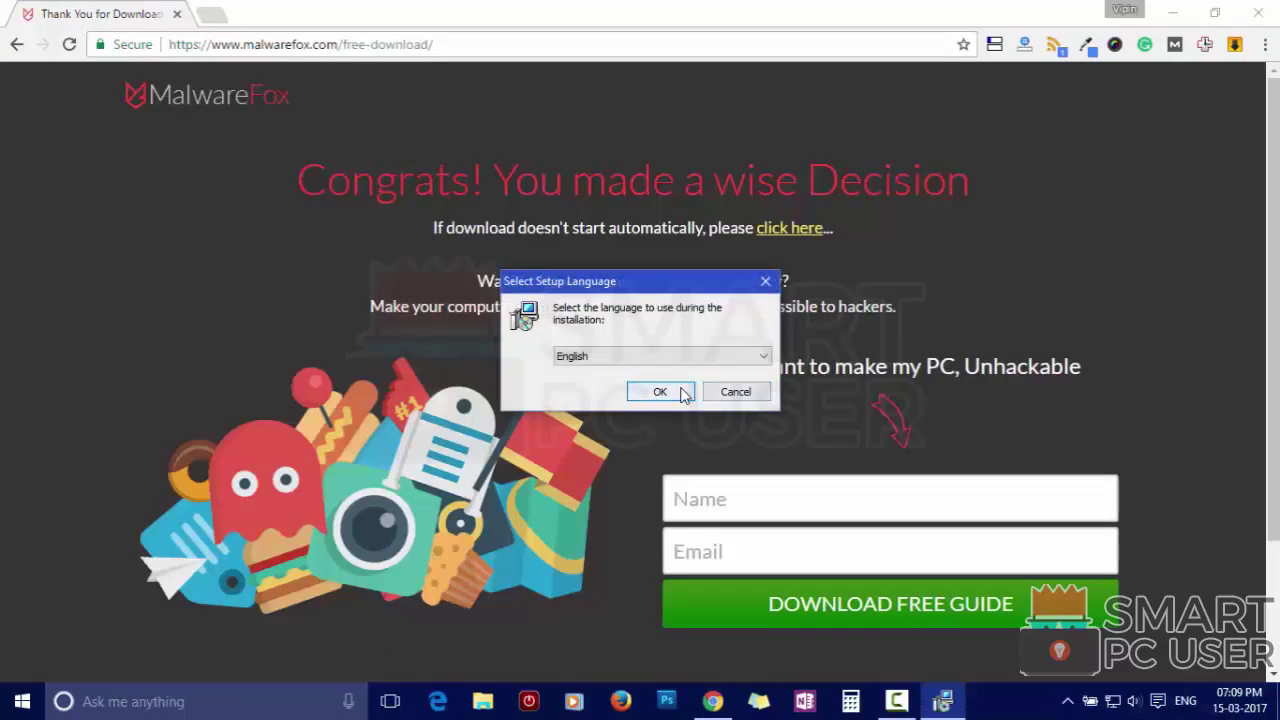
{"action": "left_click", "coordinate": [660, 391]}
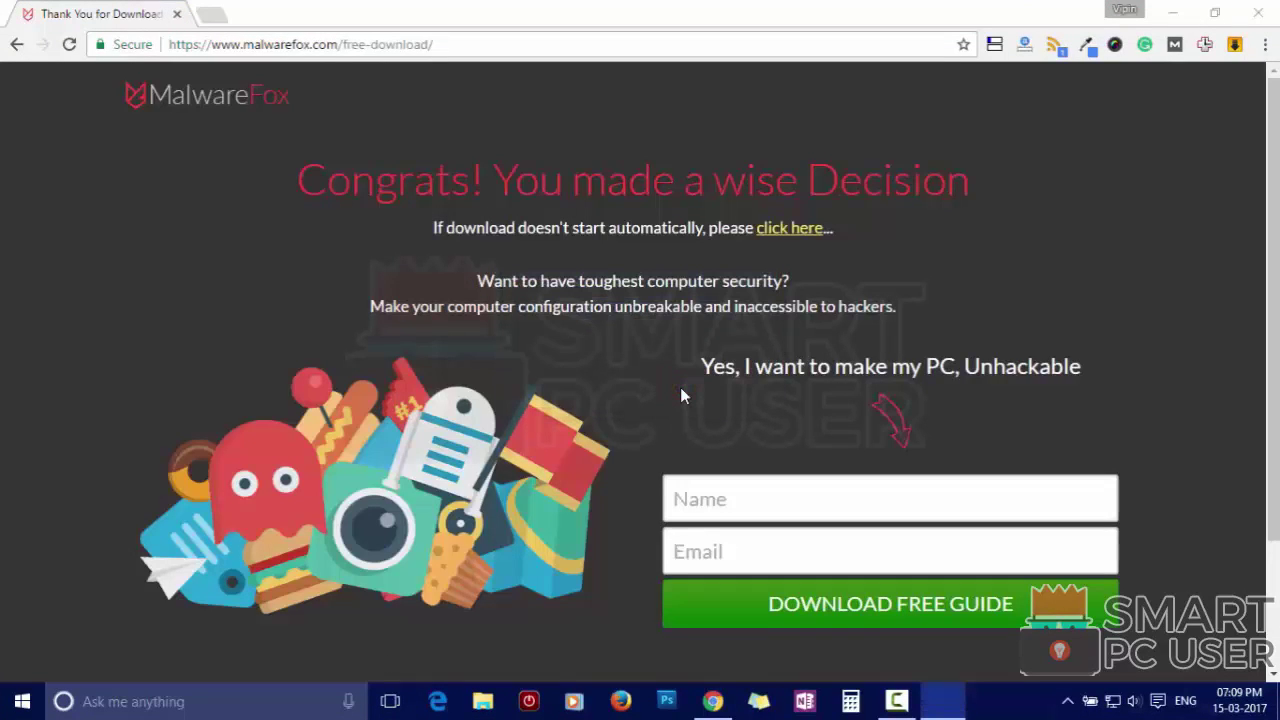
{"action": "left_click", "coordinate": [752, 500]}
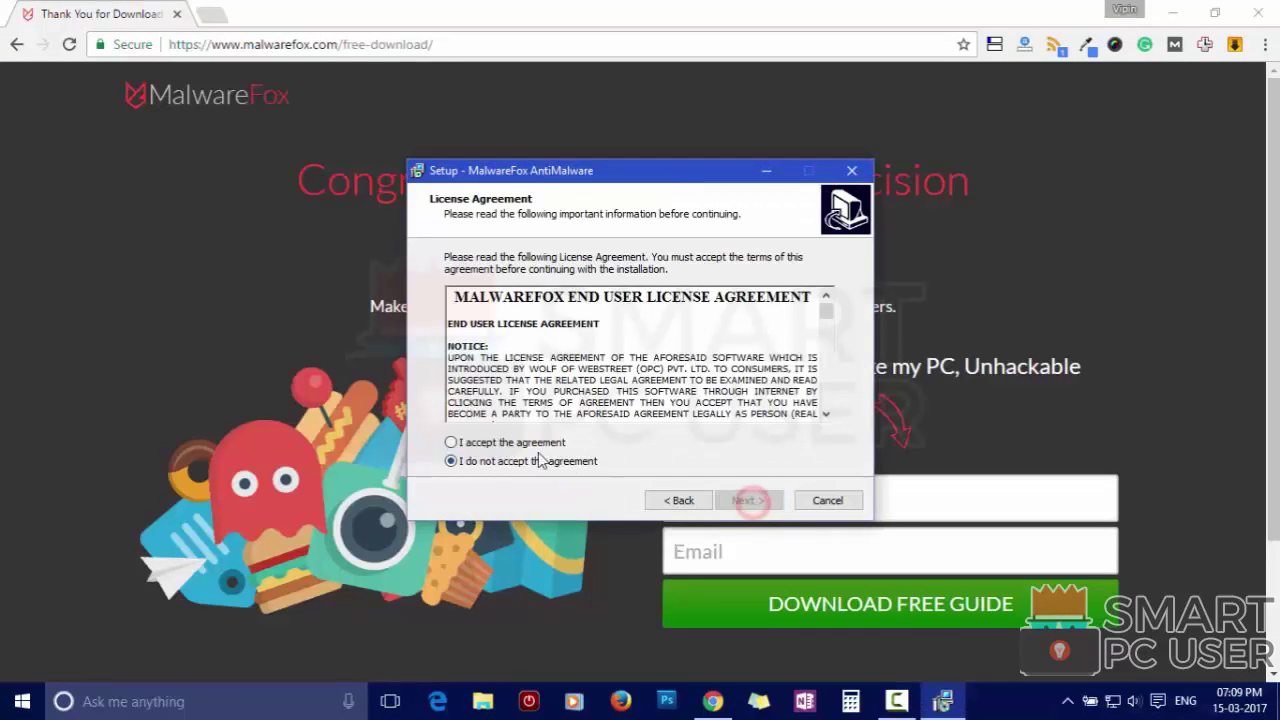
{"action": "left_click", "coordinate": [508, 442]}
{"action": "left_click", "coordinate": [745, 501]}
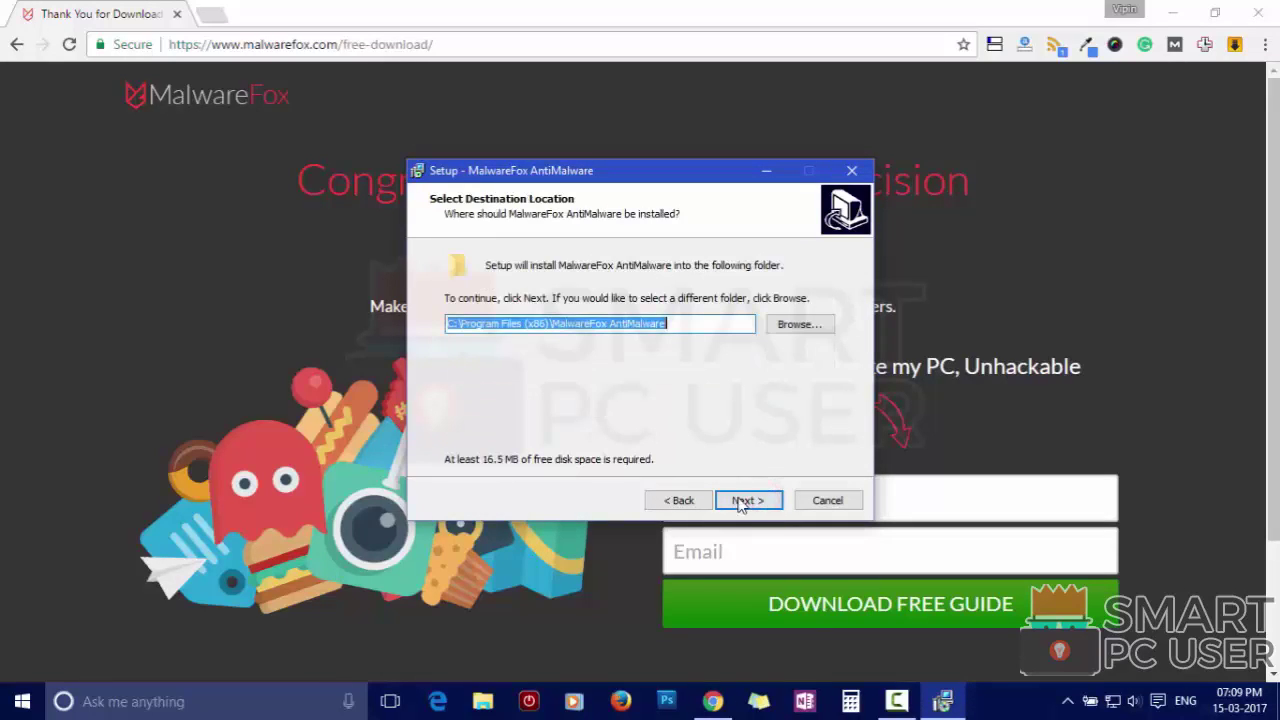
{"action": "left_click", "coordinate": [741, 503]}
{"action": "left_click", "coordinate": [752, 500]}
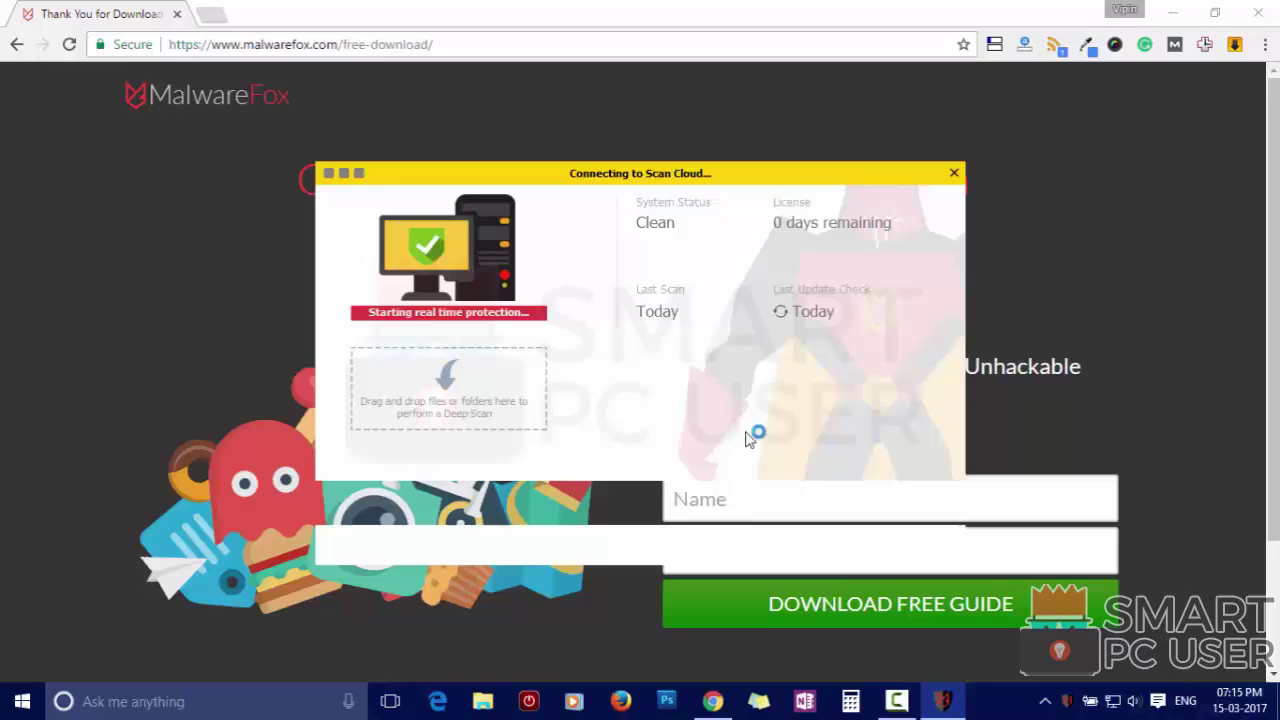
Open the available update details and choose Update Now to install the newer version.
{"action": "left_click", "coordinate": [672, 177]}
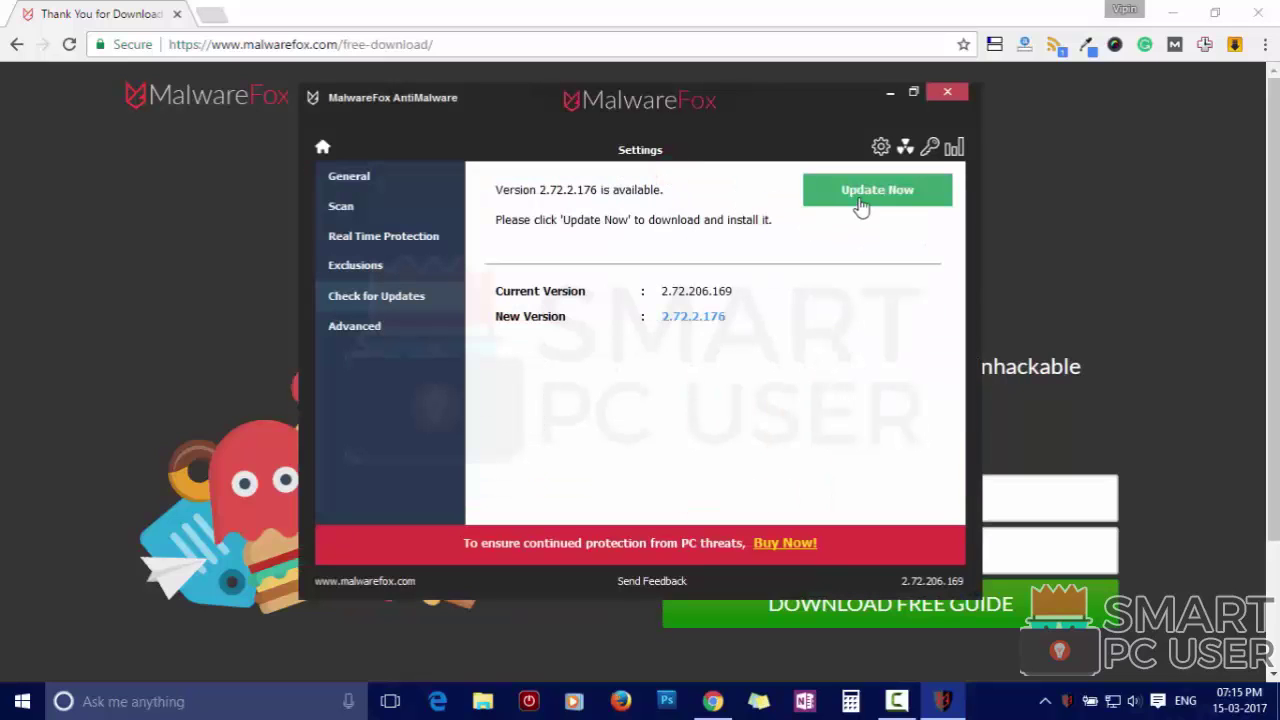
{"action": "left_click", "coordinate": [869, 199]}
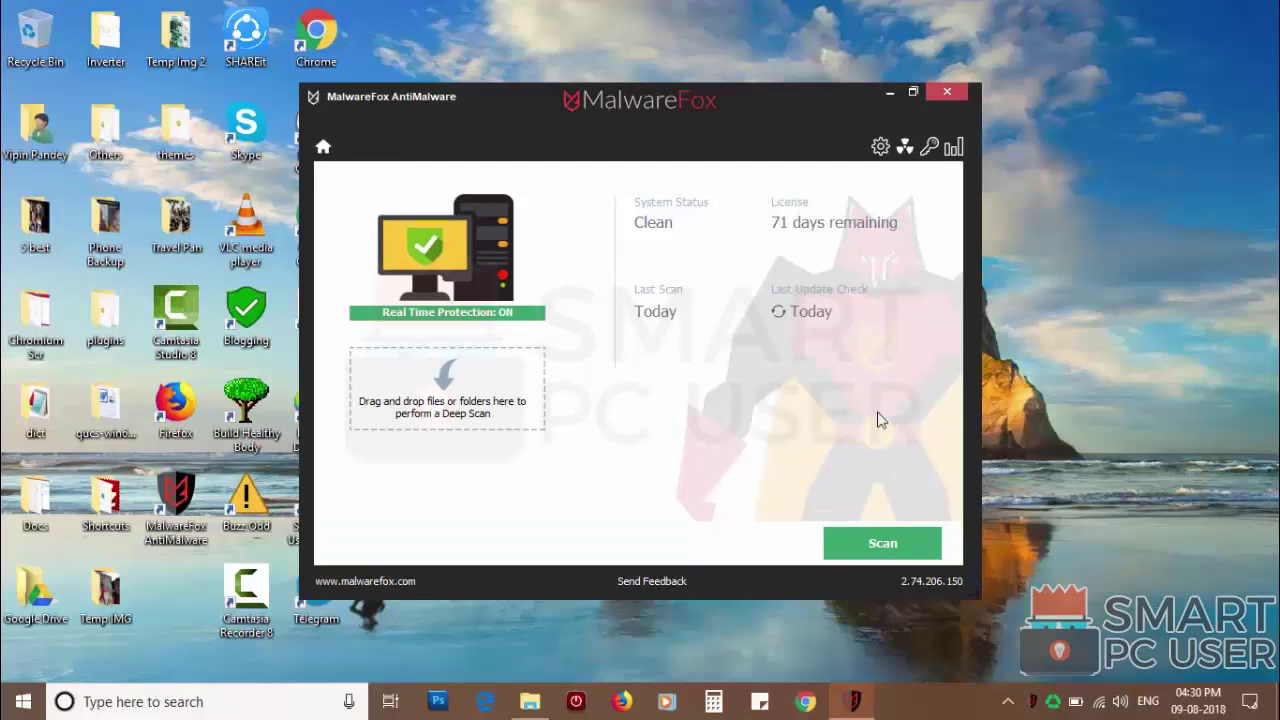
Run a system scan and apply Repair to the four suspicious browser homepage settings found.
{"action": "left_click", "coordinate": [884, 543]}
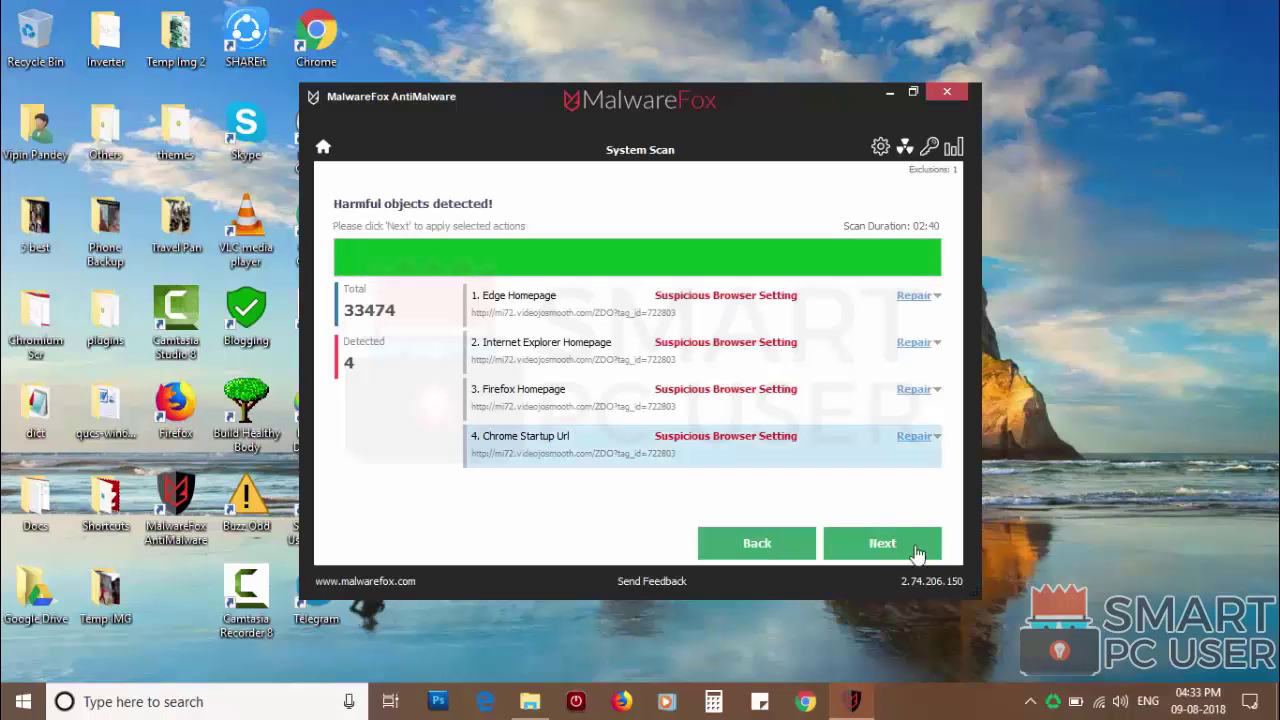
{"action": "left_click", "coordinate": [912, 545]}
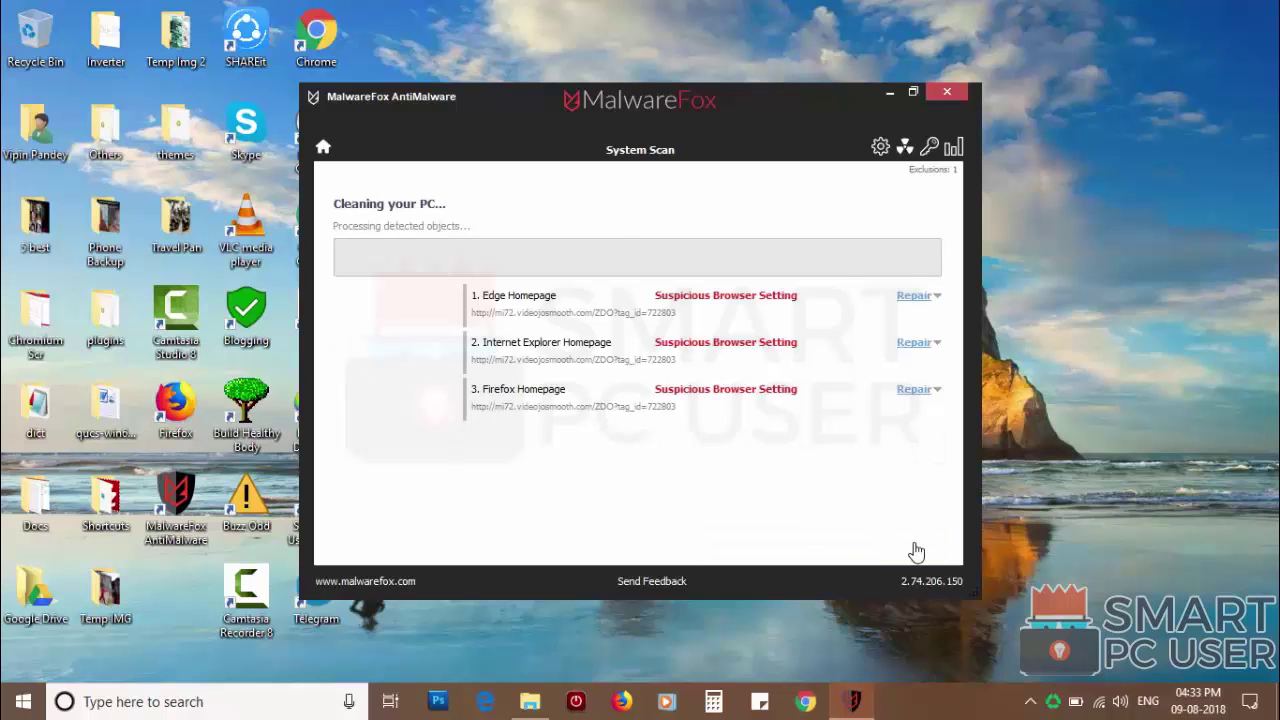